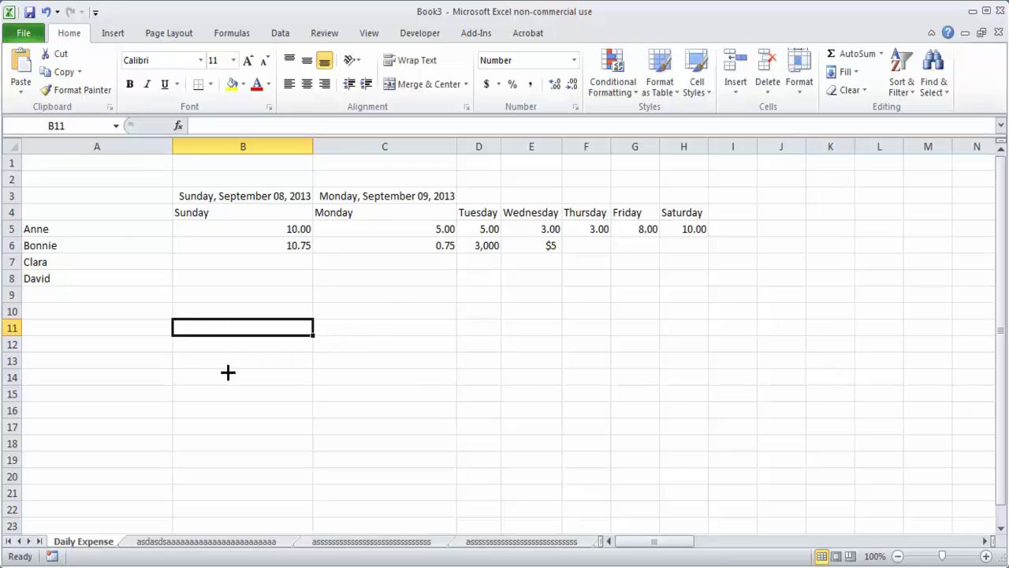
Step: Browse the list of available financial functions in the Insert Function dialog, leaving it without inserting one
click(229, 30)
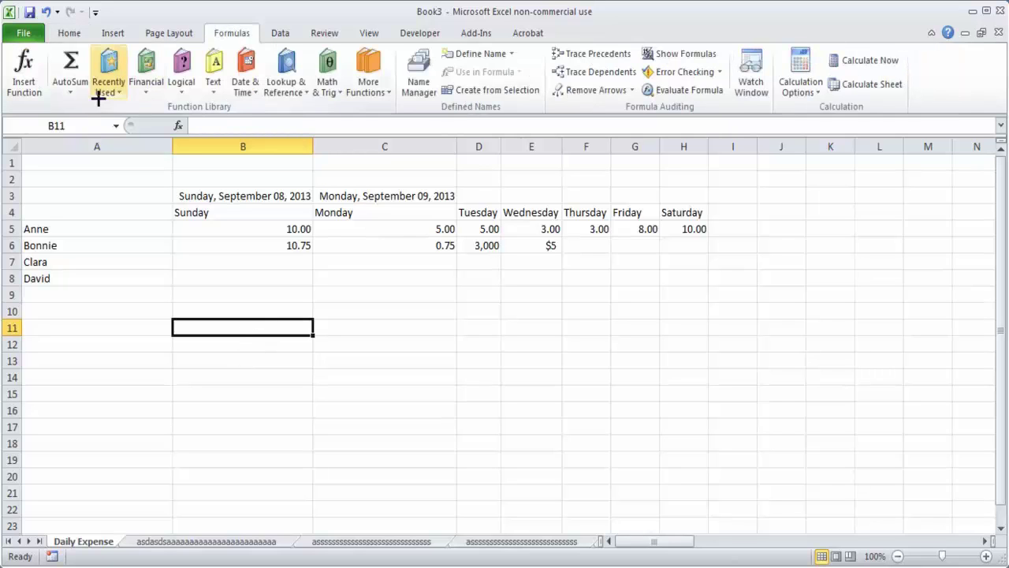
click(149, 90)
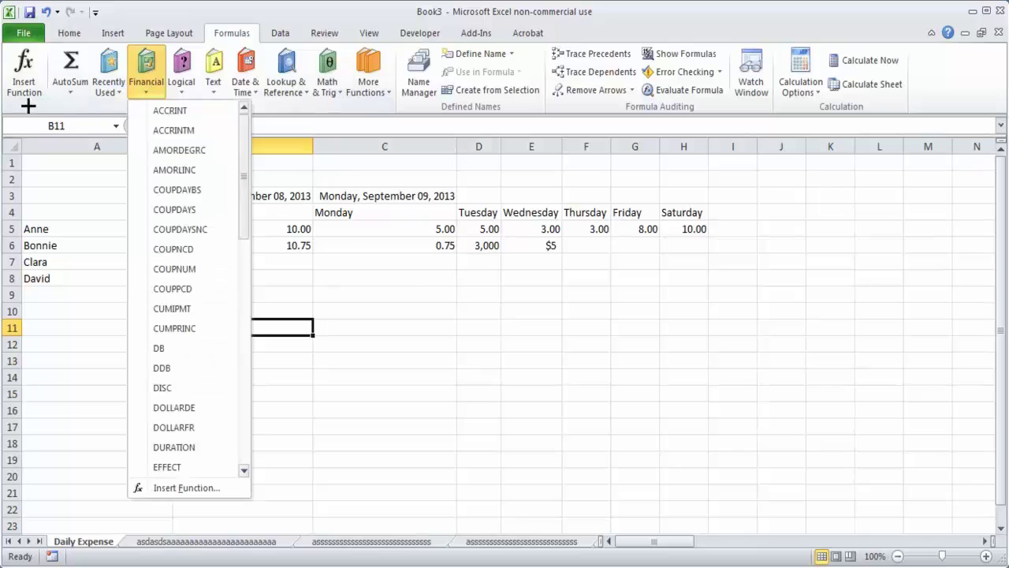
click(30, 88)
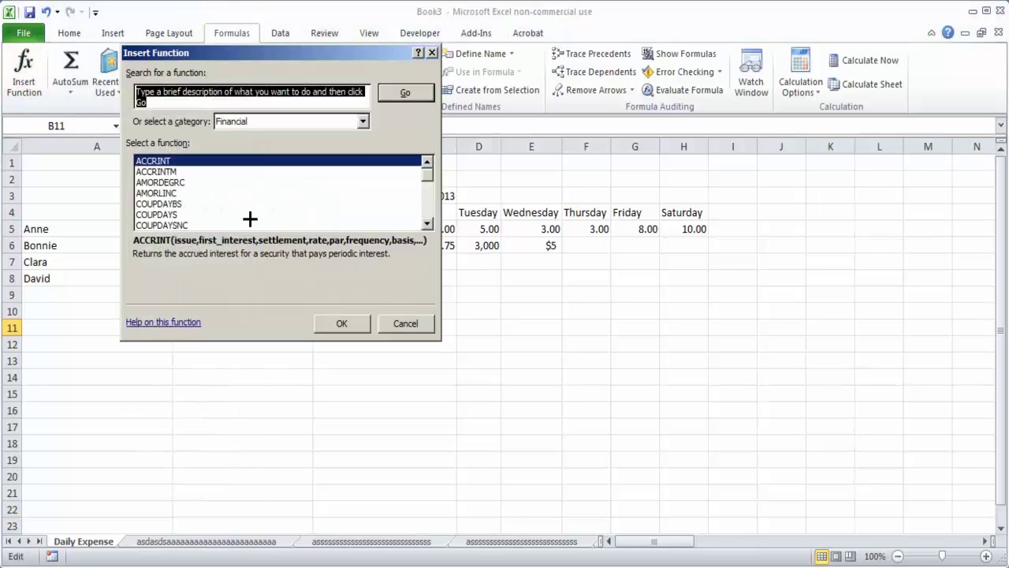
drag(427, 171, 428, 212)
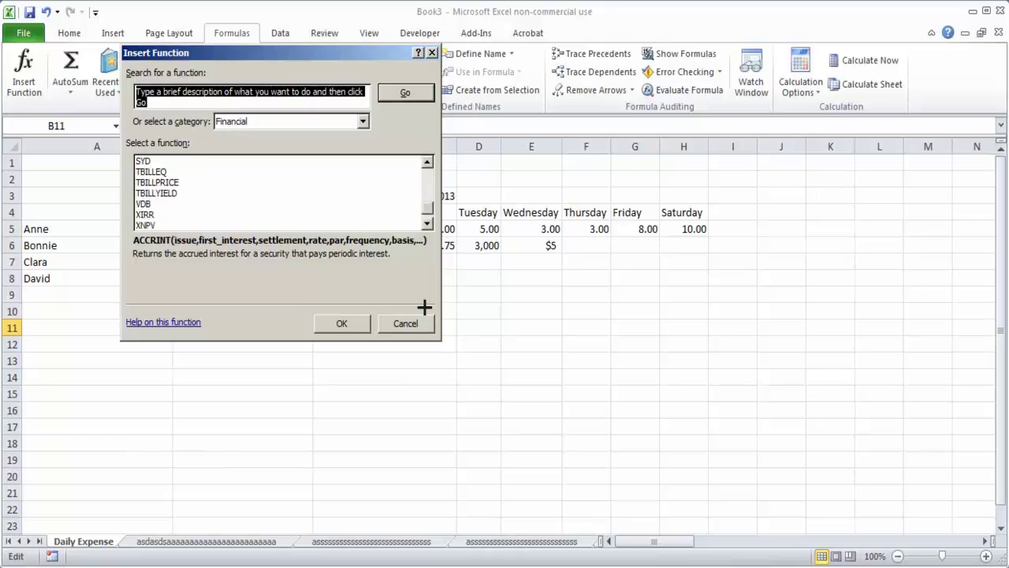
click(405, 323)
click(481, 375)
Step: Enter a SUM formula in I5 that adds the individual cells B5, C5, D5 and E5
click(741, 232)
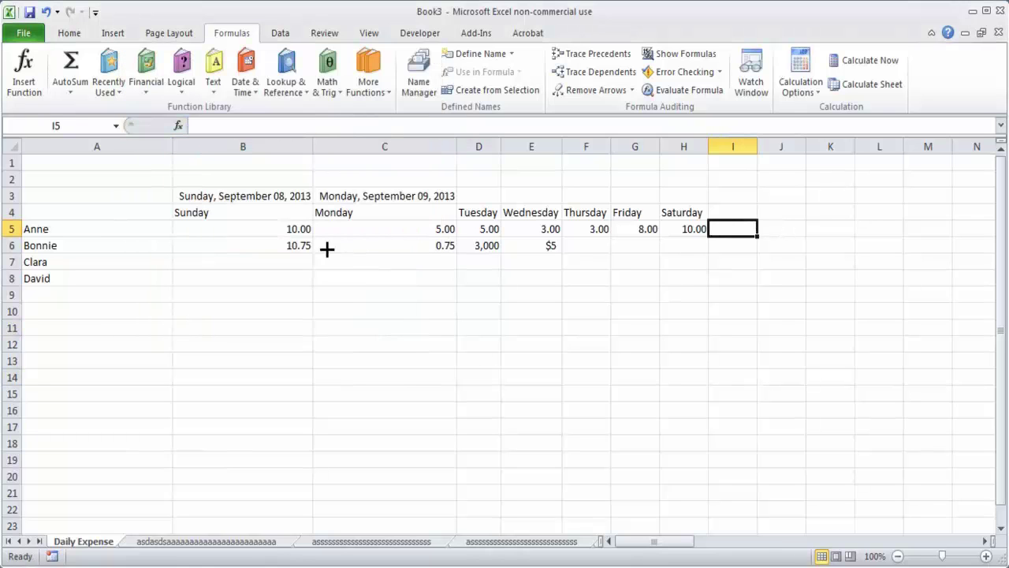
text(=)
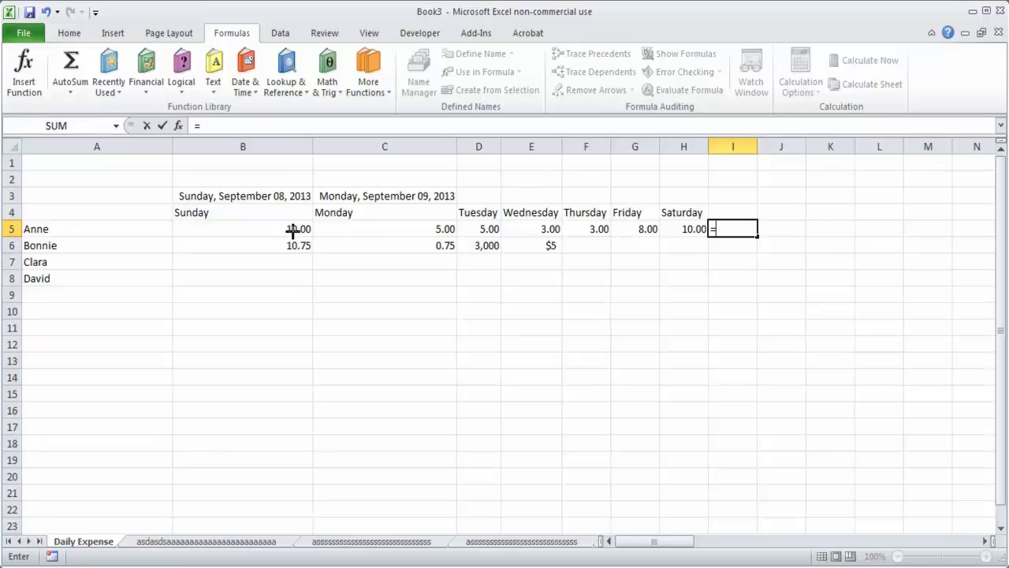
text(sum()
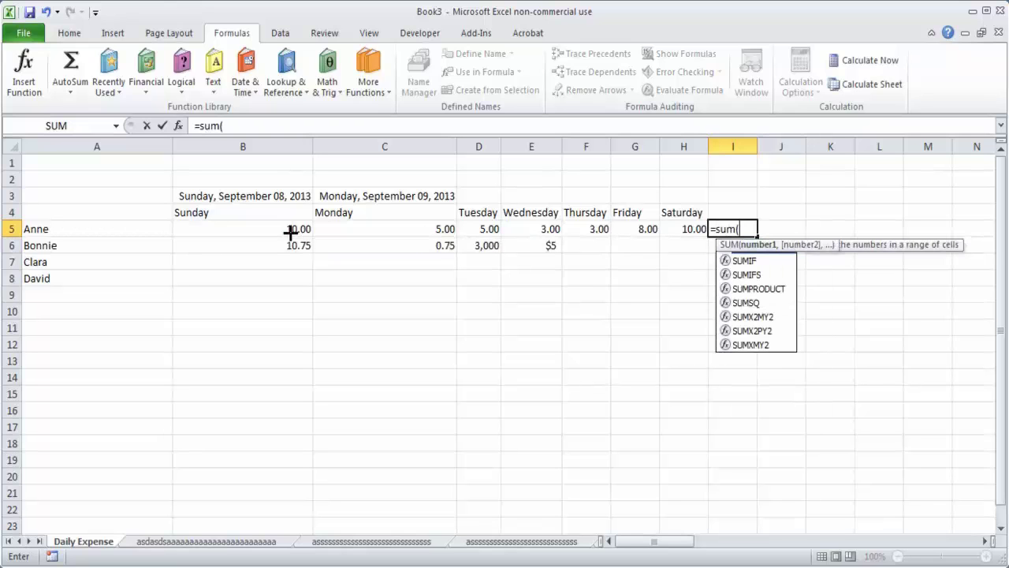
click(292, 230)
text(,)
click(391, 228)
text(,)
click(479, 229)
text(,)
click(539, 230)
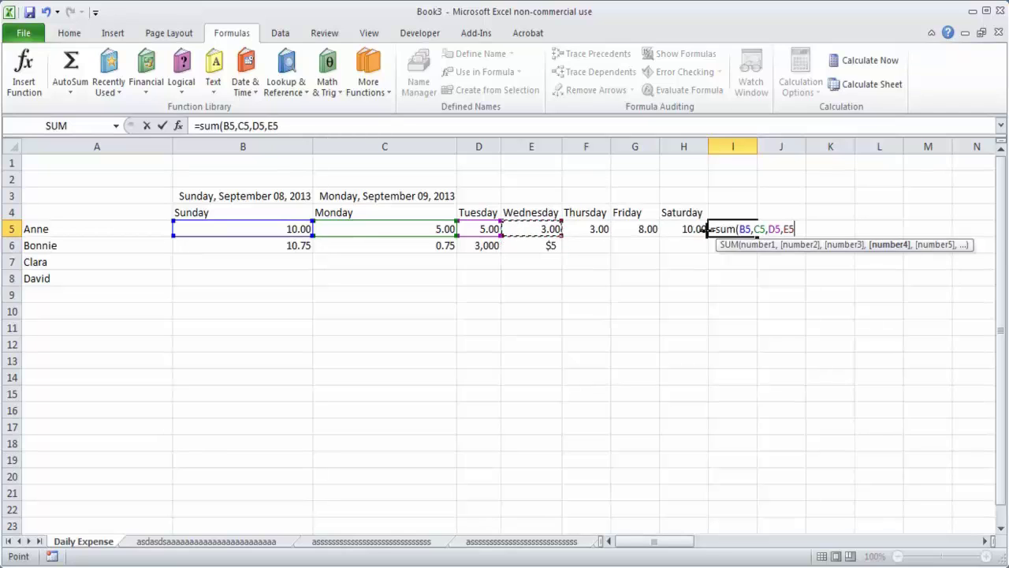
text(,)
key(BackSpace)
text())
key(Return)
Step: Examine the function name and the referenced cells in I5's SUM formula without changing it
click(727, 227)
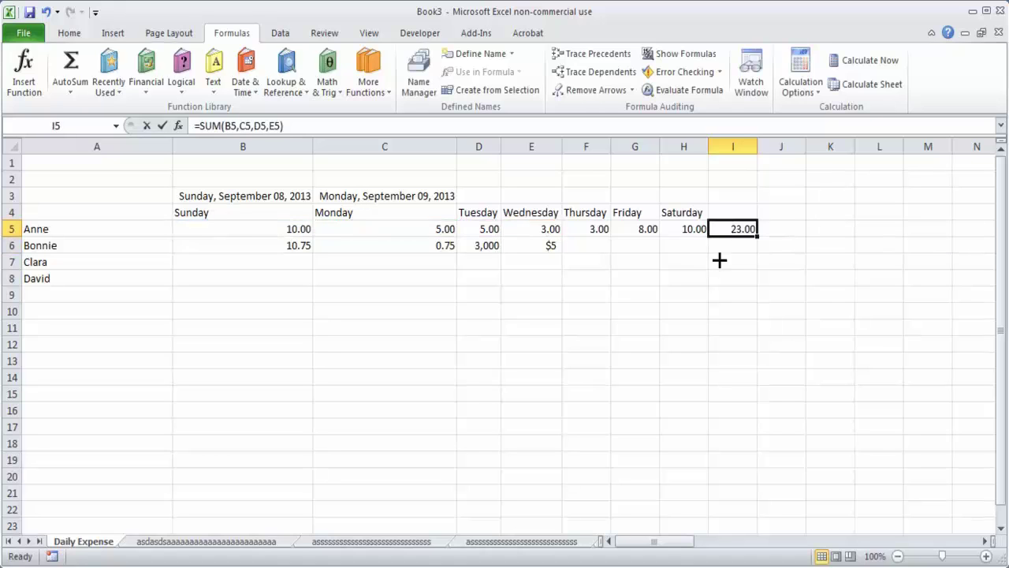
key(F2)
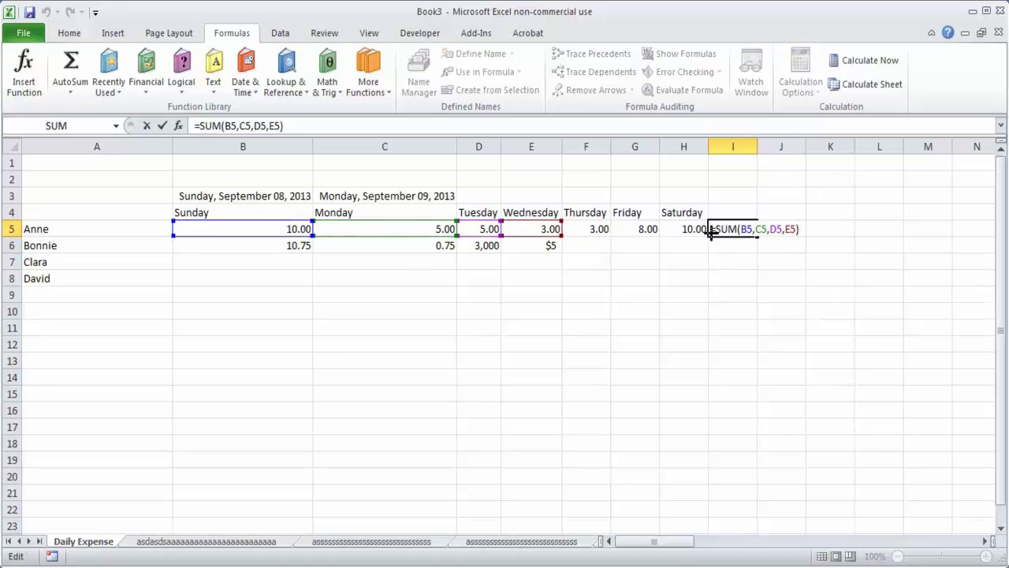
key(Escape)
double_click(735, 229)
drag(718, 229, 737, 230)
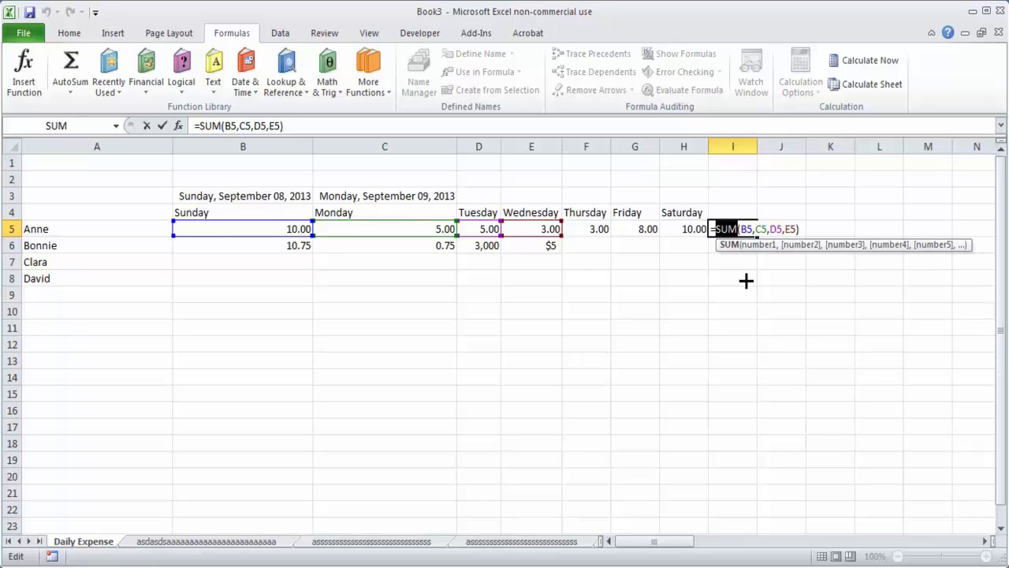
key(ctrl+Return)
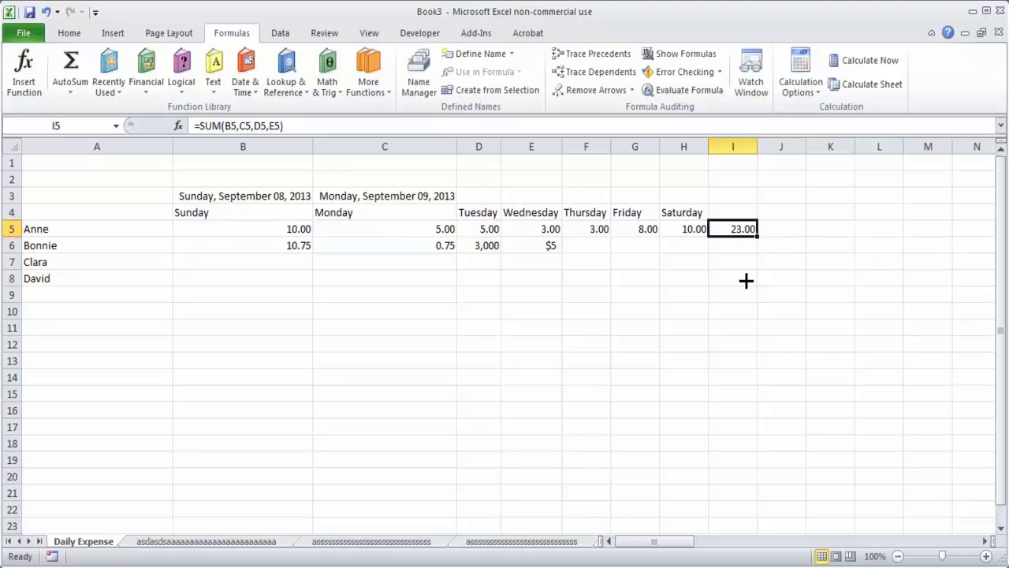
Step: Remove all the cell references from the formula in I5, keeping only the opening =SUM(
key(F2)
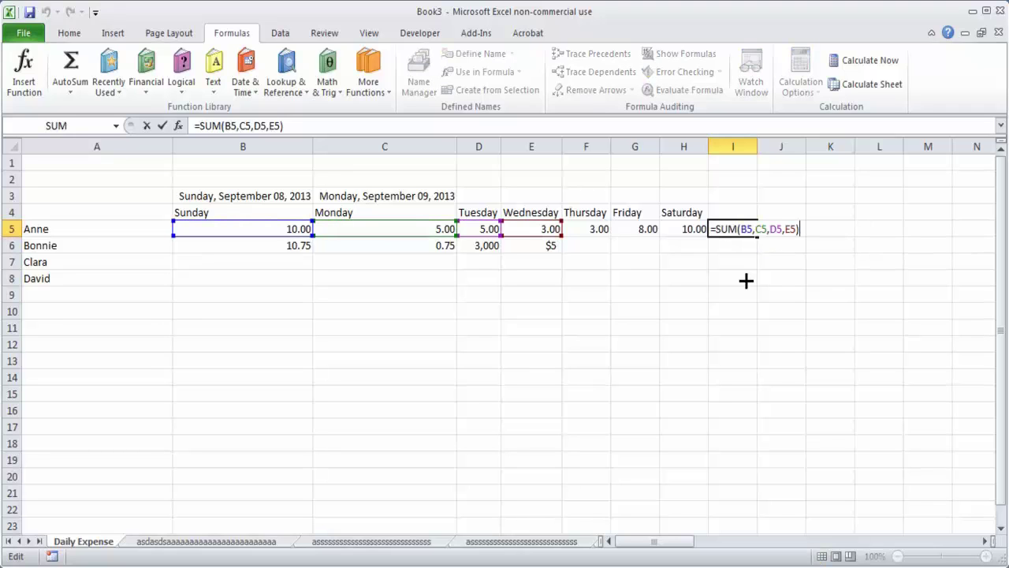
key(BackSpace)
key(BackSpace)
key(BackSpace)
key(BackSpace)
key(BackSpace)
key(BackSpace)
key(BackSpace)
key(BackSpace)
key(BackSpace)
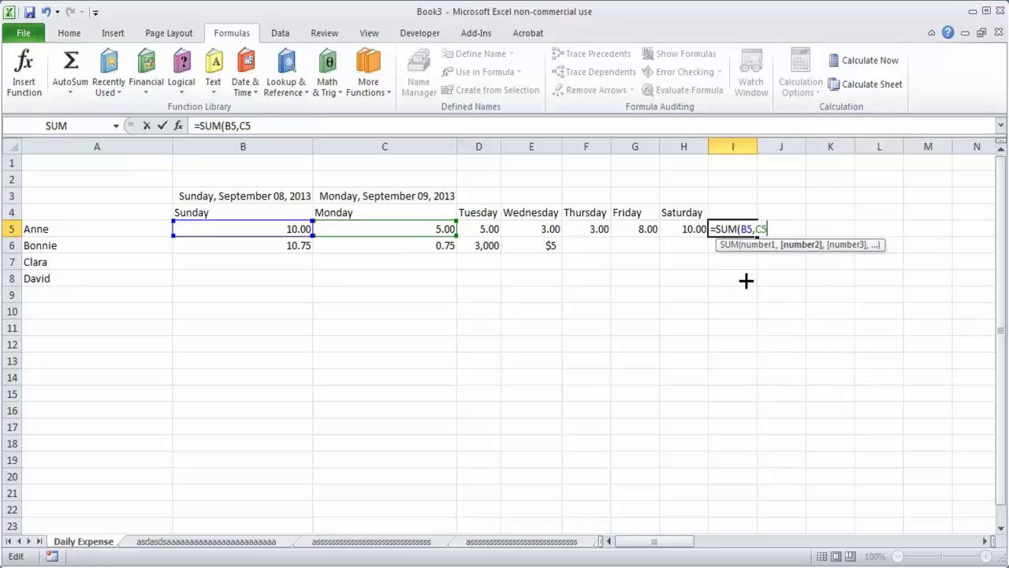
key(BackSpace)
key(BackSpace)
key(BackSpace)
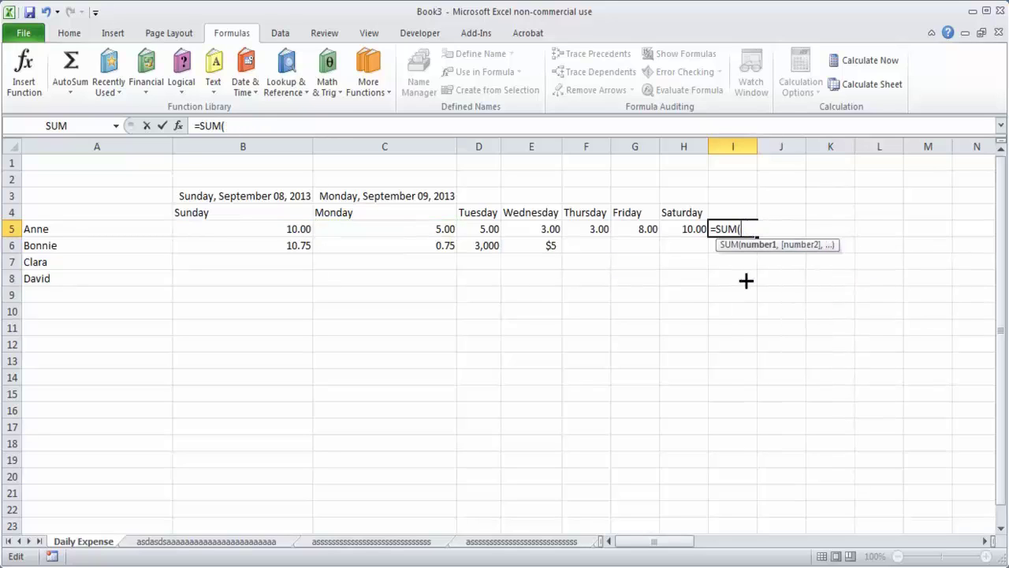
Step: Complete the SUM formula in I5 with the range B5:H5, covering Sunday through Saturday
click(246, 227)
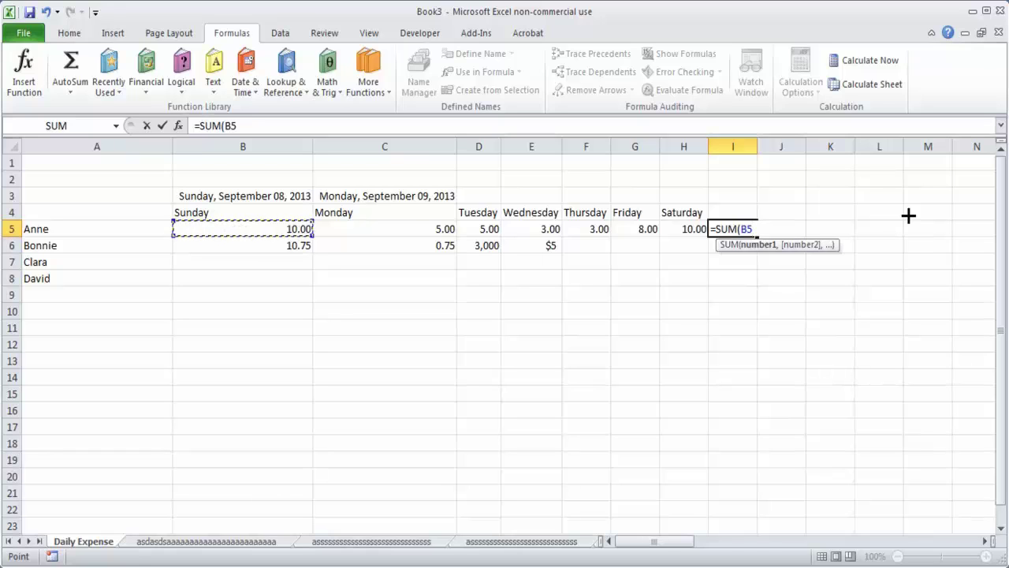
key(F8)
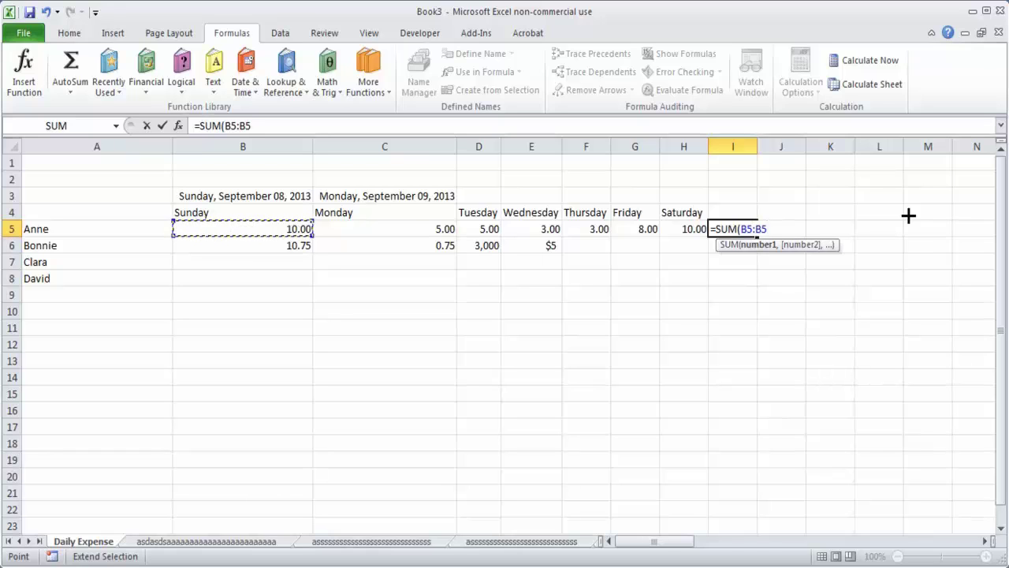
key(BackSpace)
key(BackSpace)
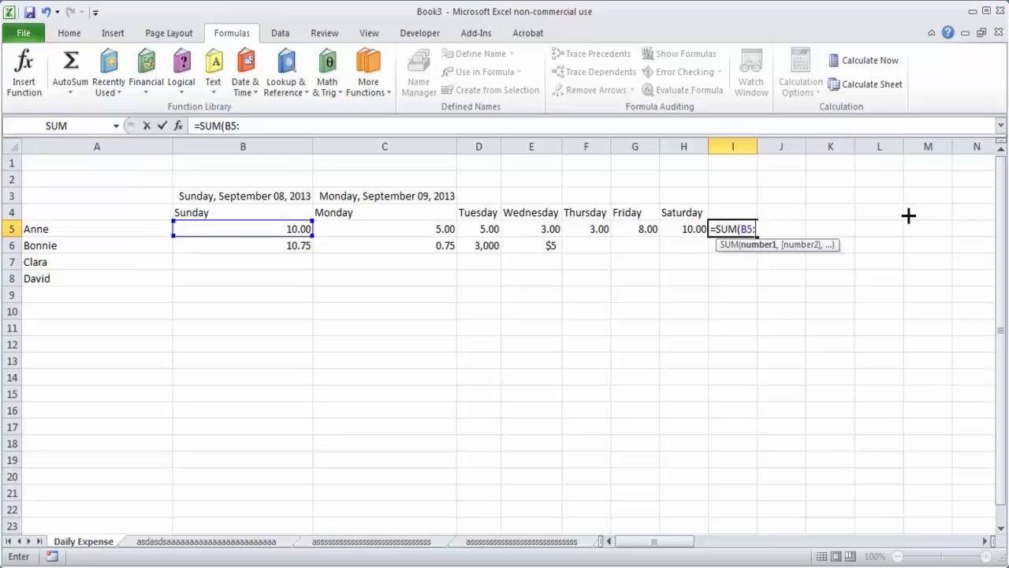
click(679, 230)
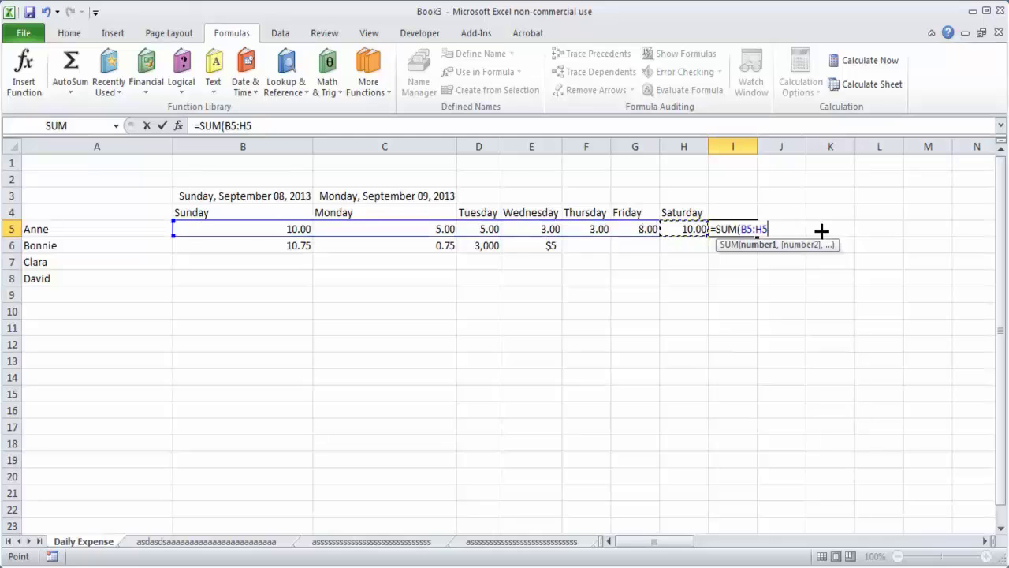
text())
key(Return)
Step: Enter the heading Total in I4, above the row sum
key(Up)
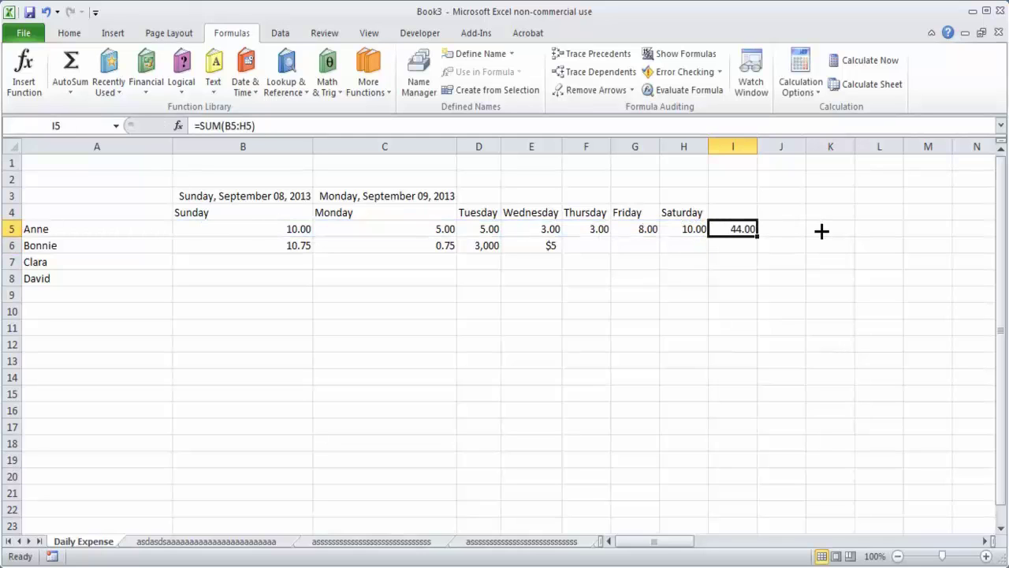
key(Up)
text(Total)
key(Return)
key(Up)
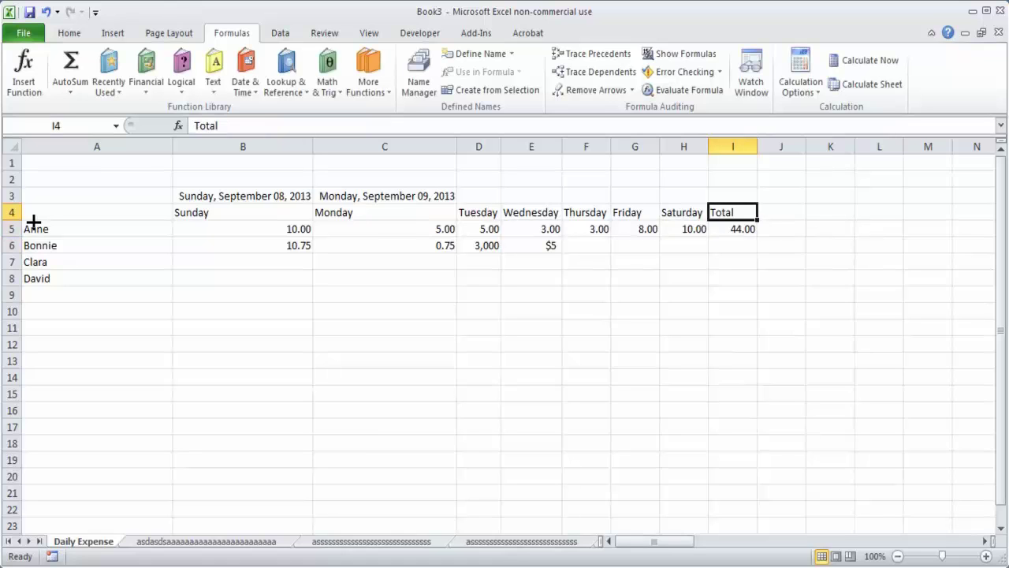
Step: Review the weekday headings in row 4 and the range formula that produces the total in I5
drag(214, 218, 641, 215)
click(748, 229)
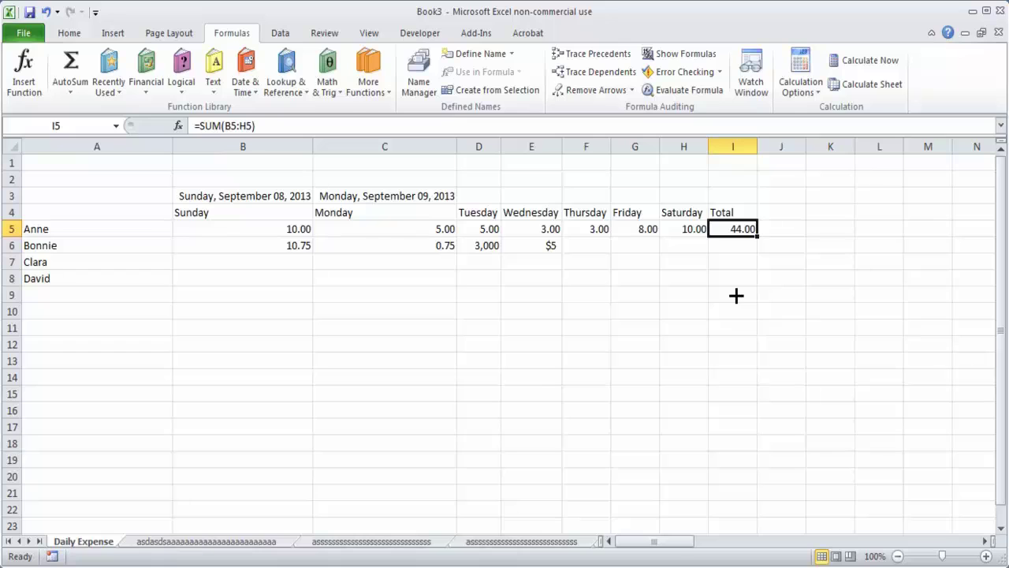
click(728, 256)
click(737, 229)
drag(196, 125, 289, 125)
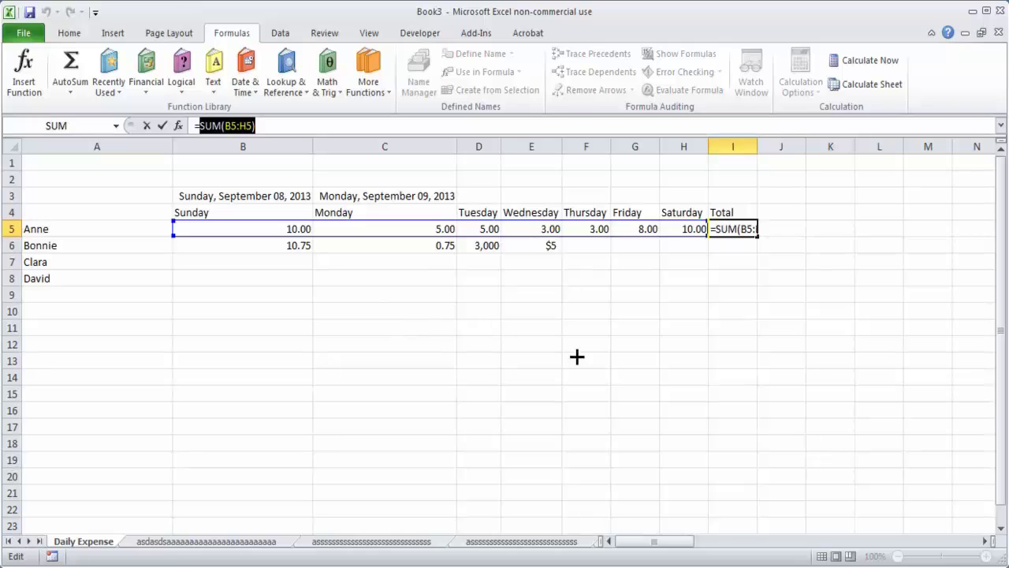
key(Escape)
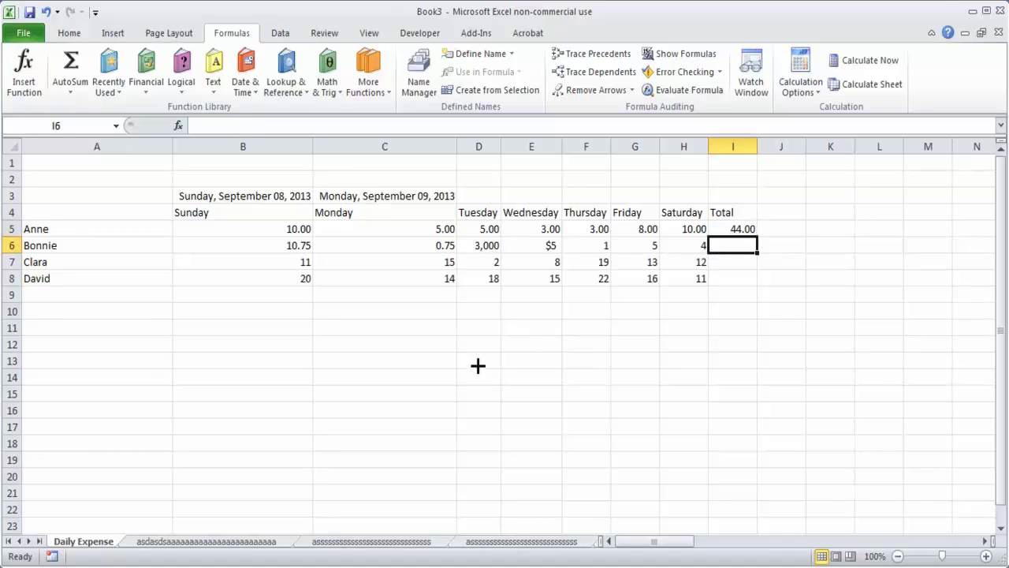
Step: Clear the dates in B3:C3 and narrow the weekday columns to fit their contents
click(423, 371)
drag(260, 249, 413, 292)
click(479, 361)
drag(180, 196, 345, 196)
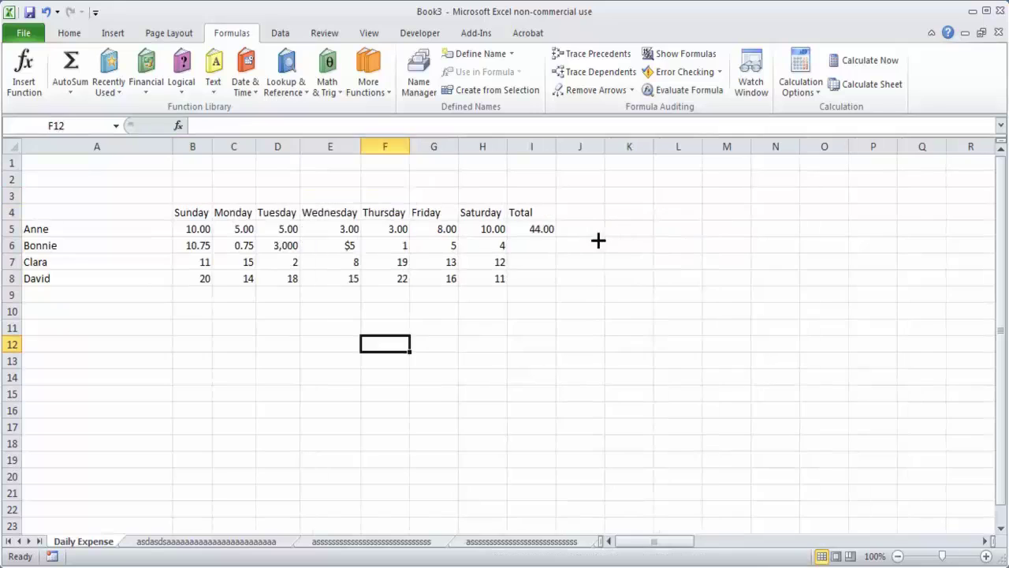
Step: Using the formula in I5 as the model, total row 6 in I6 with a SUM of the range B6:H6
click(537, 230)
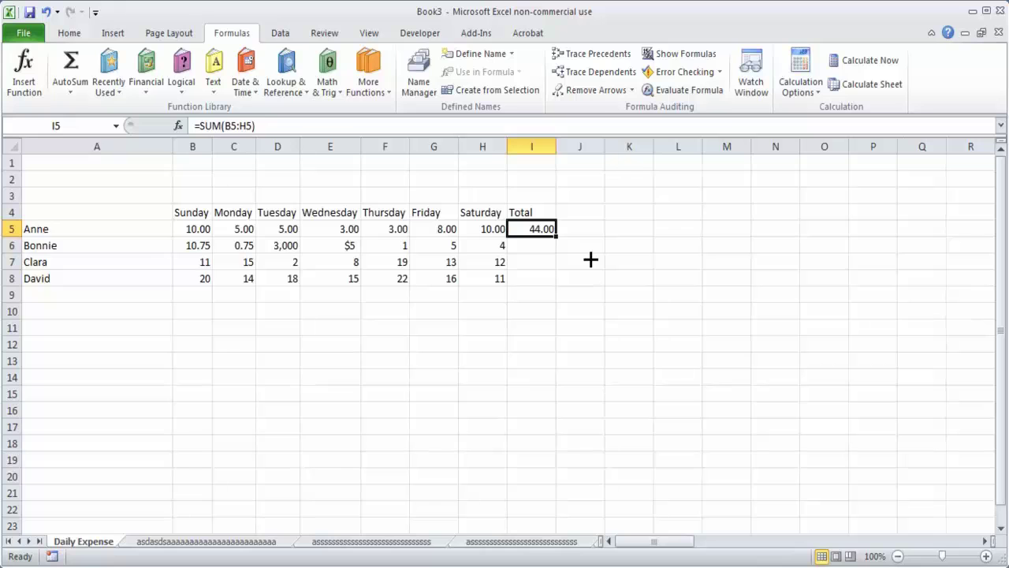
click(291, 126)
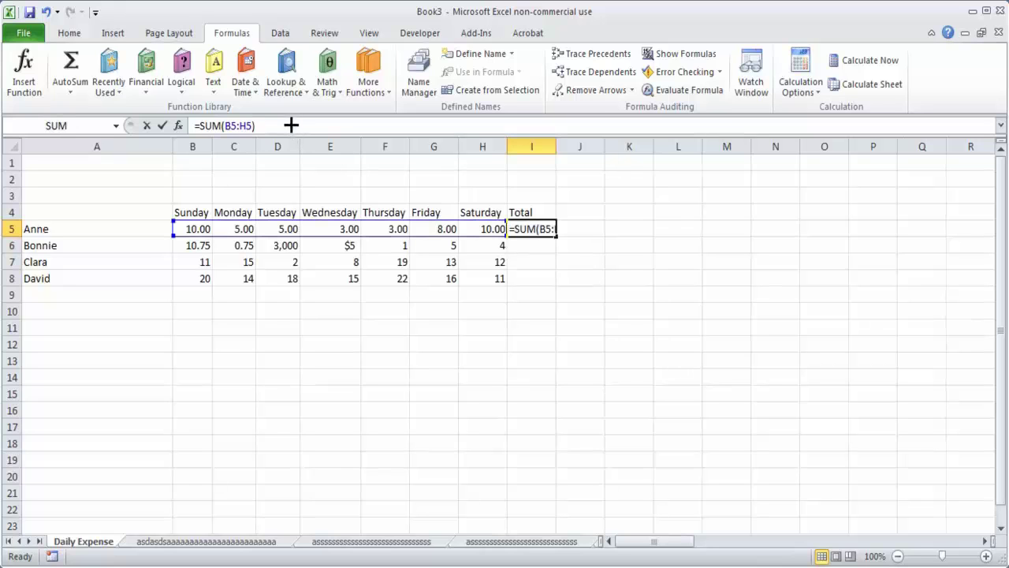
click(631, 311)
click(534, 247)
text(=sum()
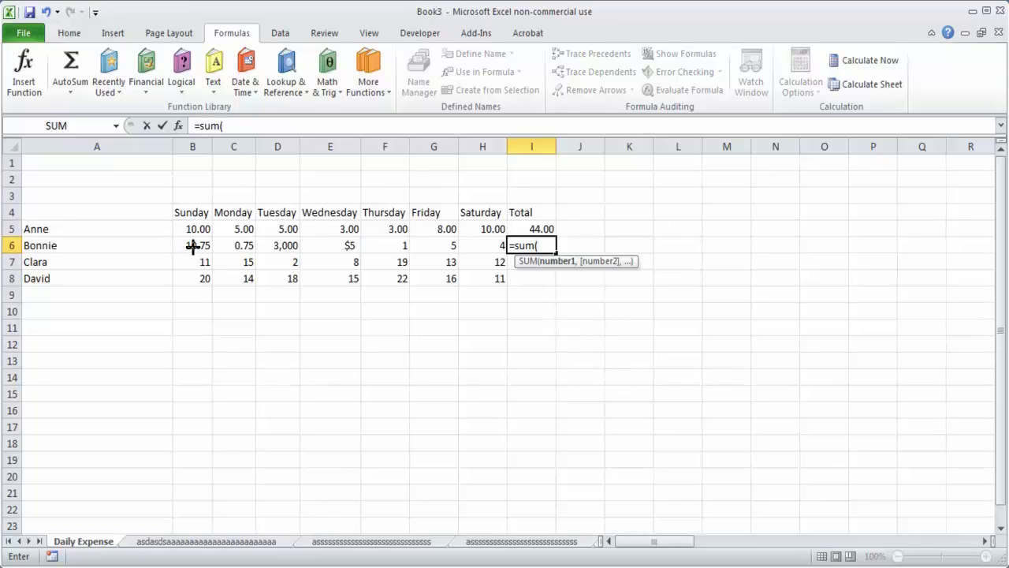
click(194, 247)
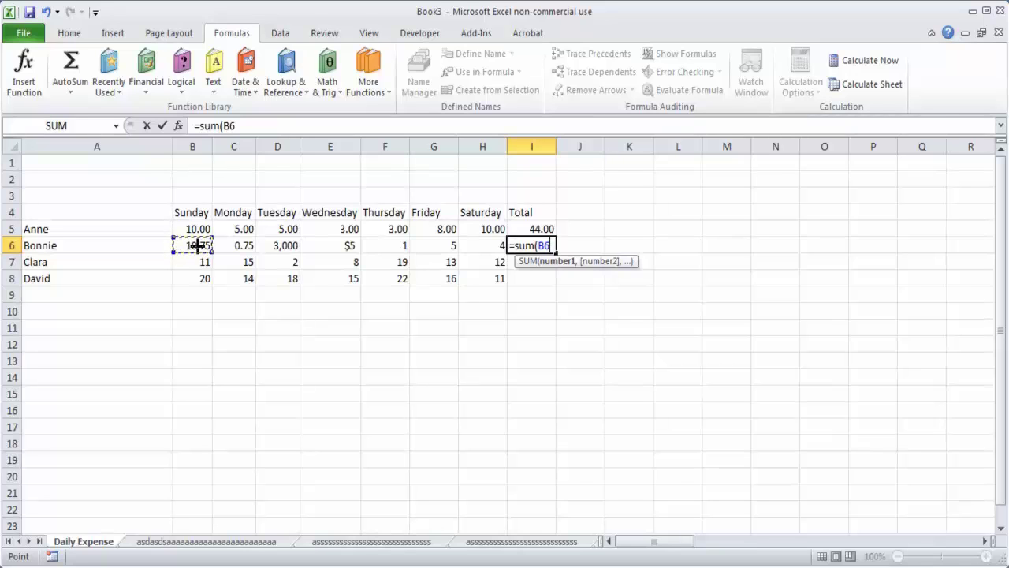
drag(197, 246, 483, 245)
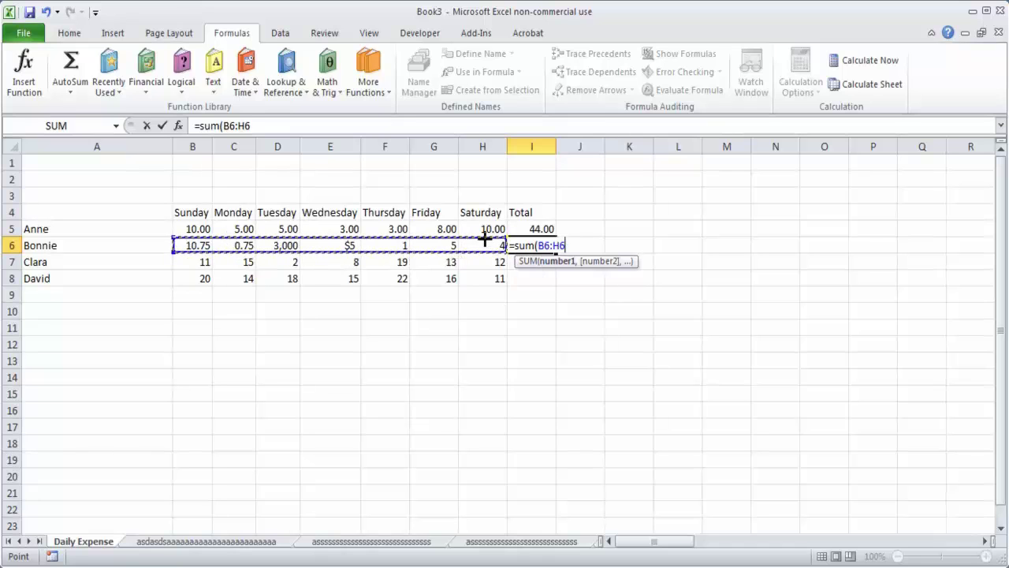
text())
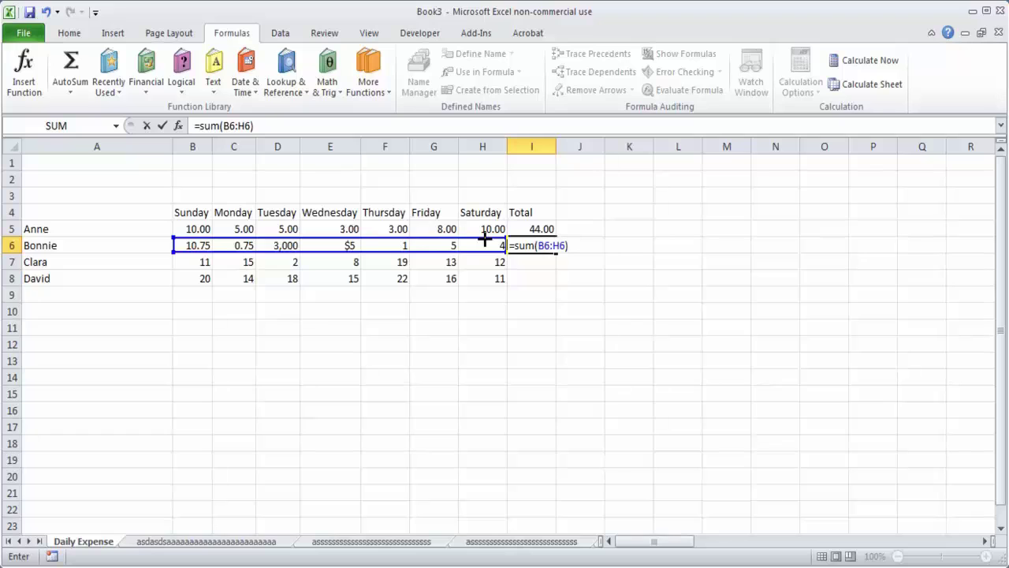
key(BackSpace)
key(Tab)
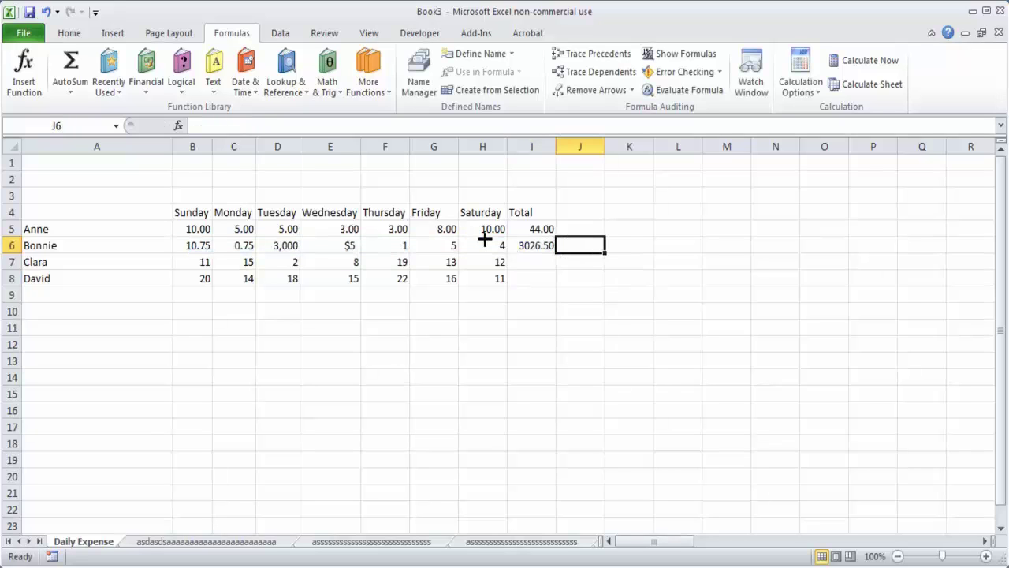
key(Left)
drag(182, 246, 501, 248)
click(118, 245)
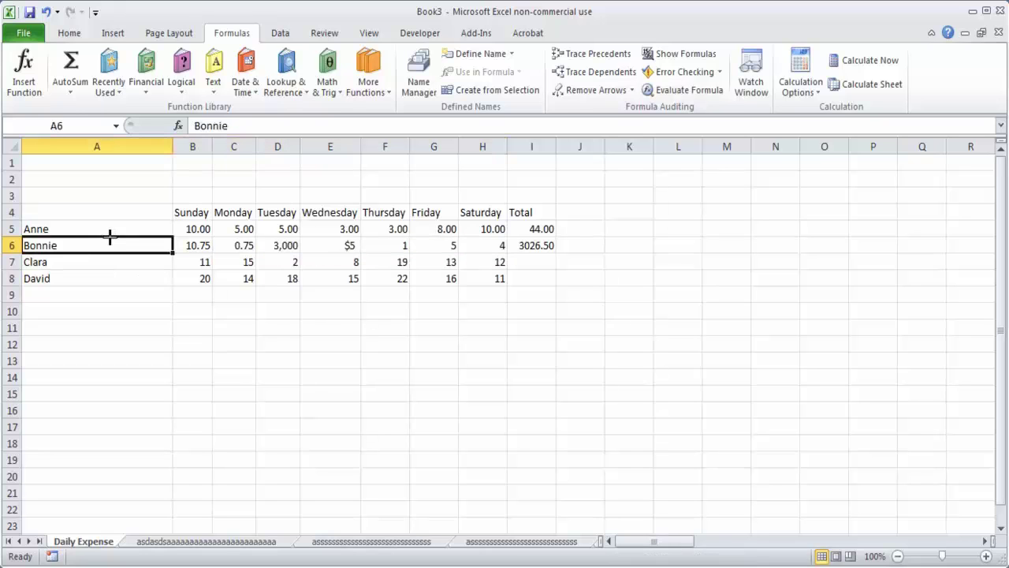
Step: Total row 7 in I7 with a SUM of the range B7:H7
click(547, 267)
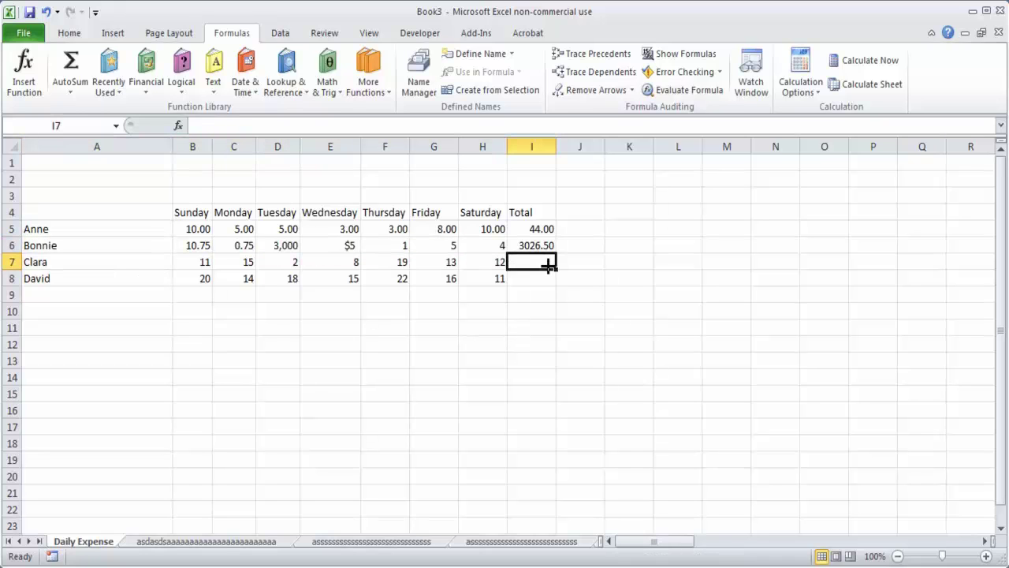
text(=sum()
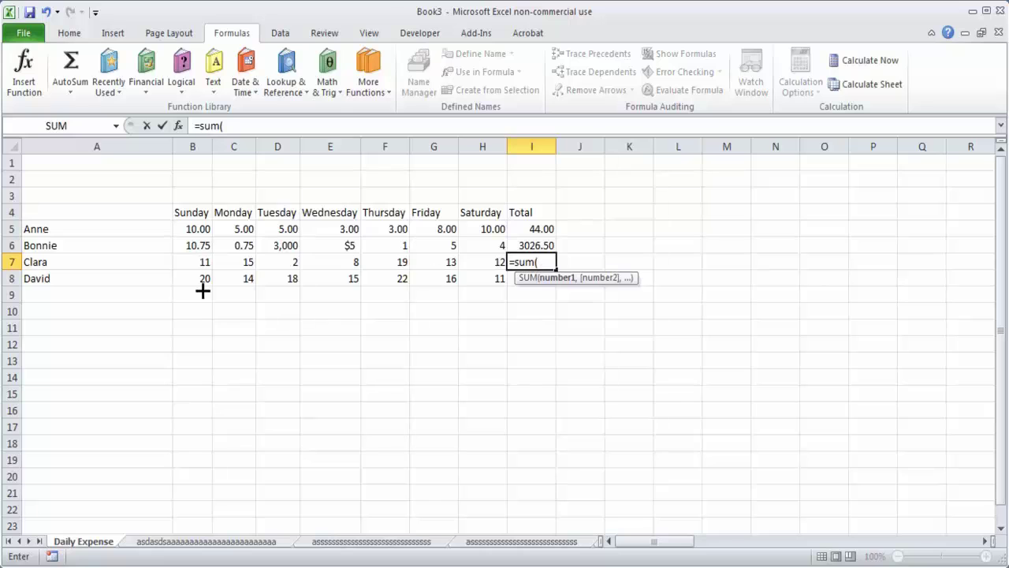
drag(185, 261, 473, 261)
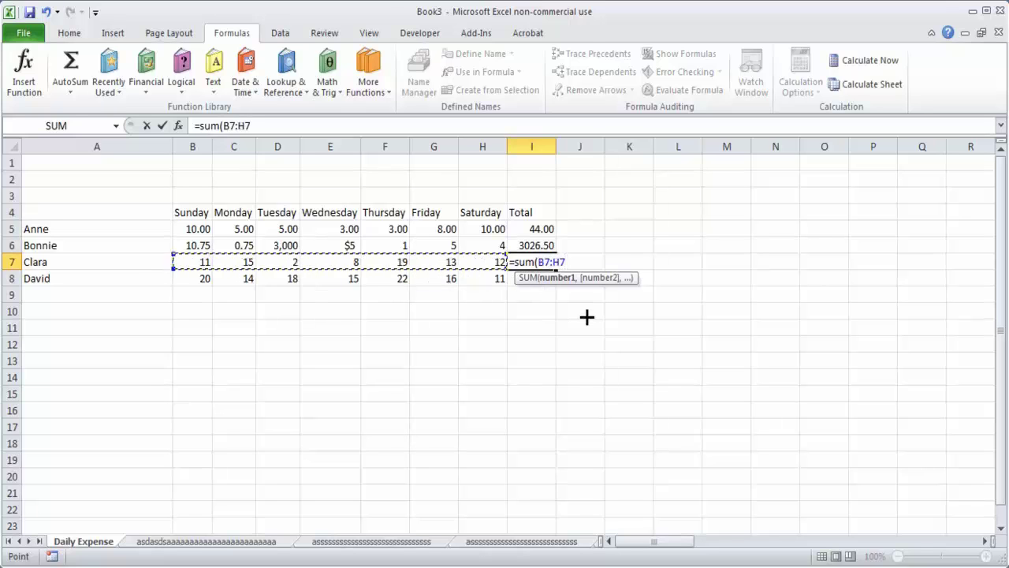
key(Tab)
click(541, 261)
click(540, 325)
drag(54, 233, 516, 284)
click(541, 327)
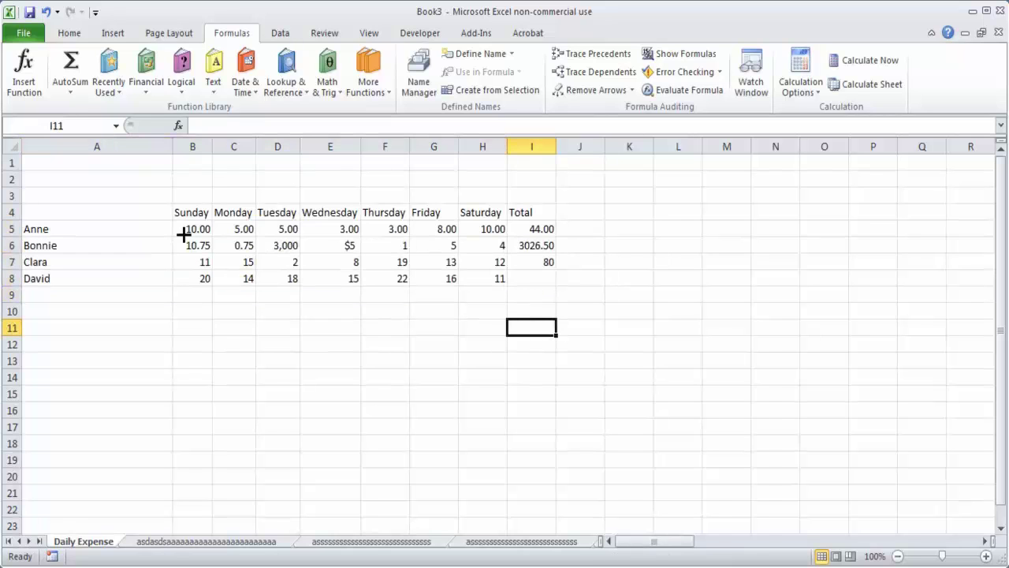
click(539, 268)
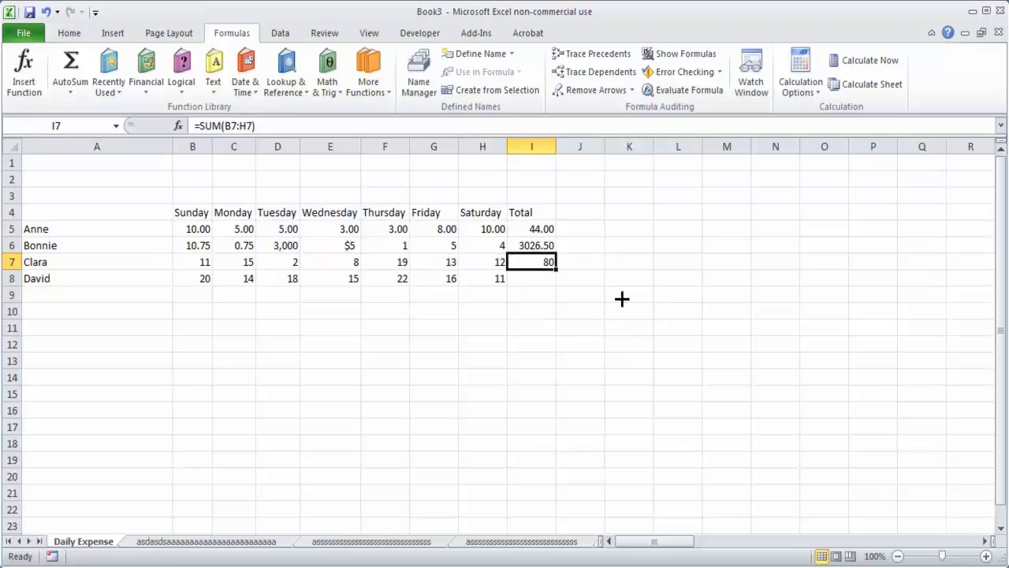
Step: Undo the SUM formulas entered in I7 and I6
click(517, 274)
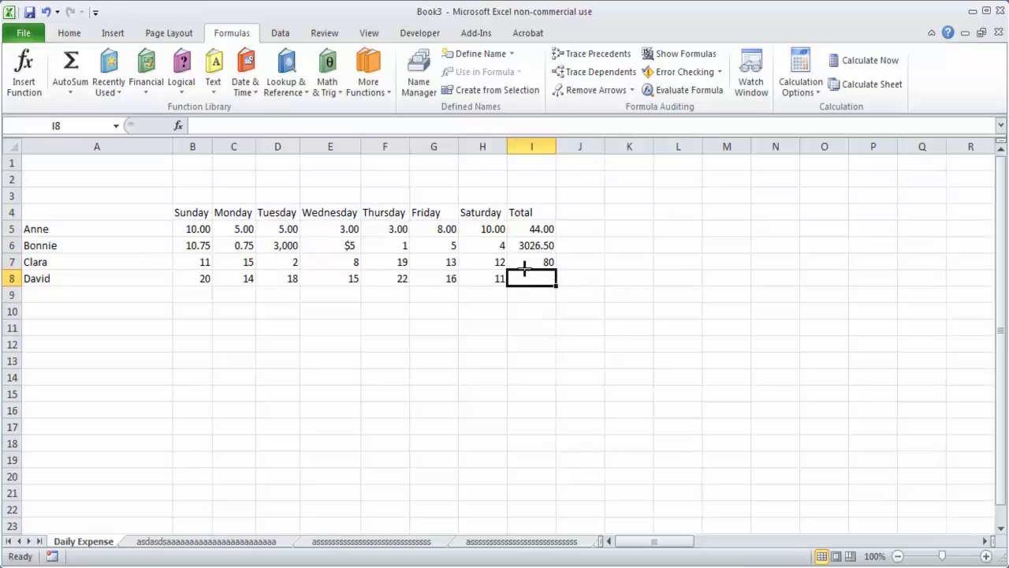
click(539, 326)
drag(545, 232, 546, 263)
click(629, 293)
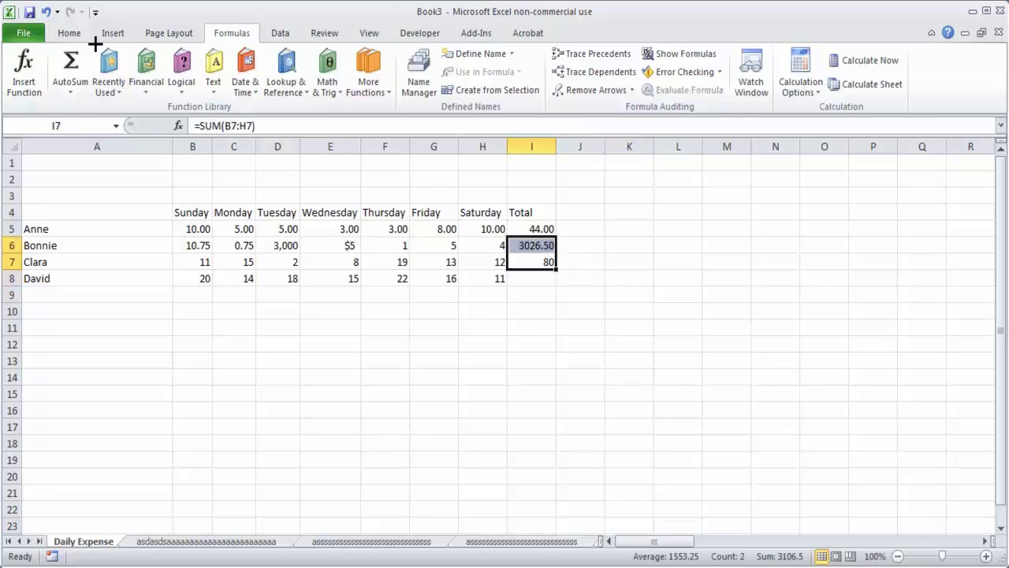
click(45, 12)
click(45, 12)
click(726, 362)
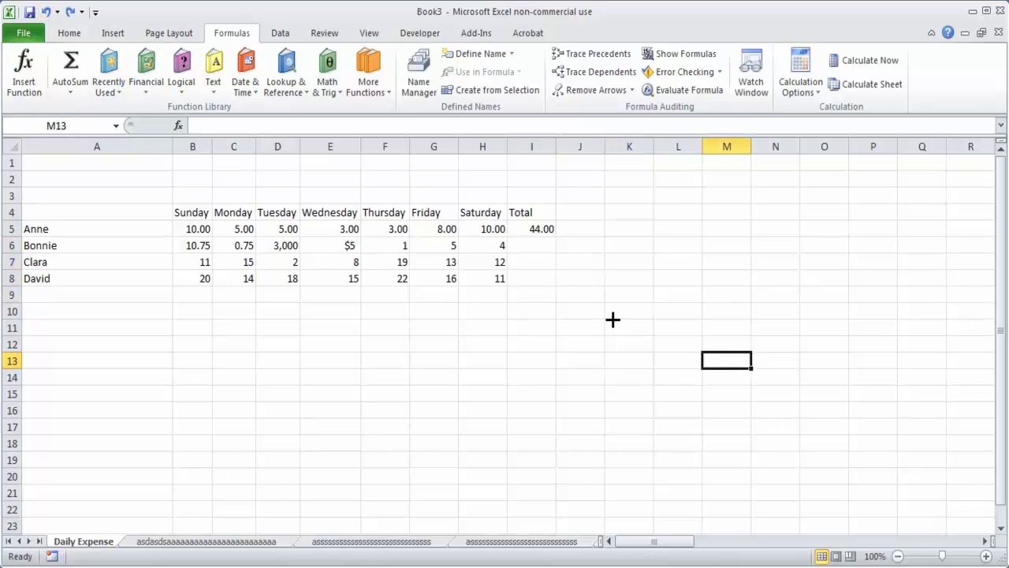
Step: Fill the SUM formula in I5 down through I8 and check the formula in each filled cell
click(541, 232)
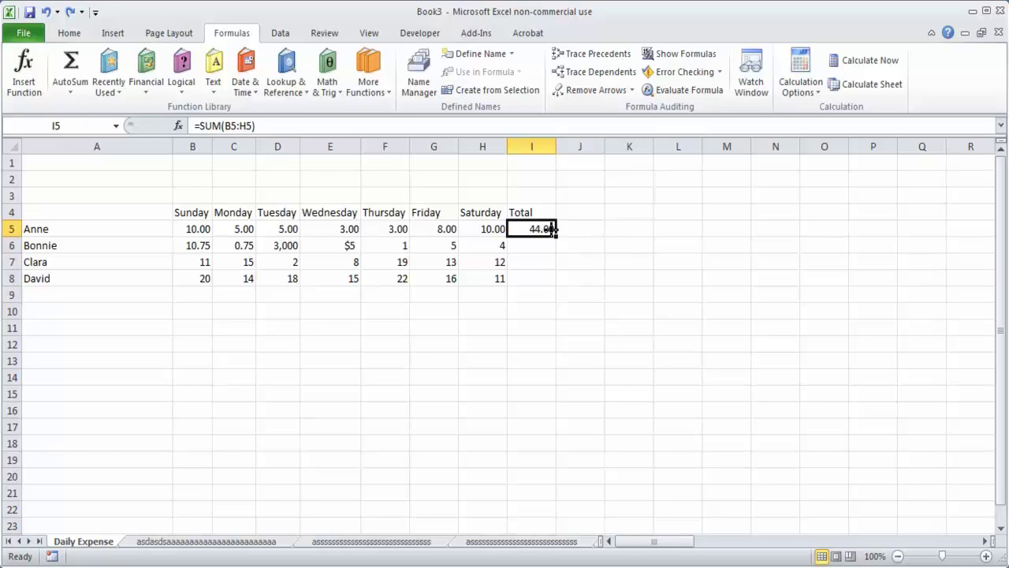
key(F2)
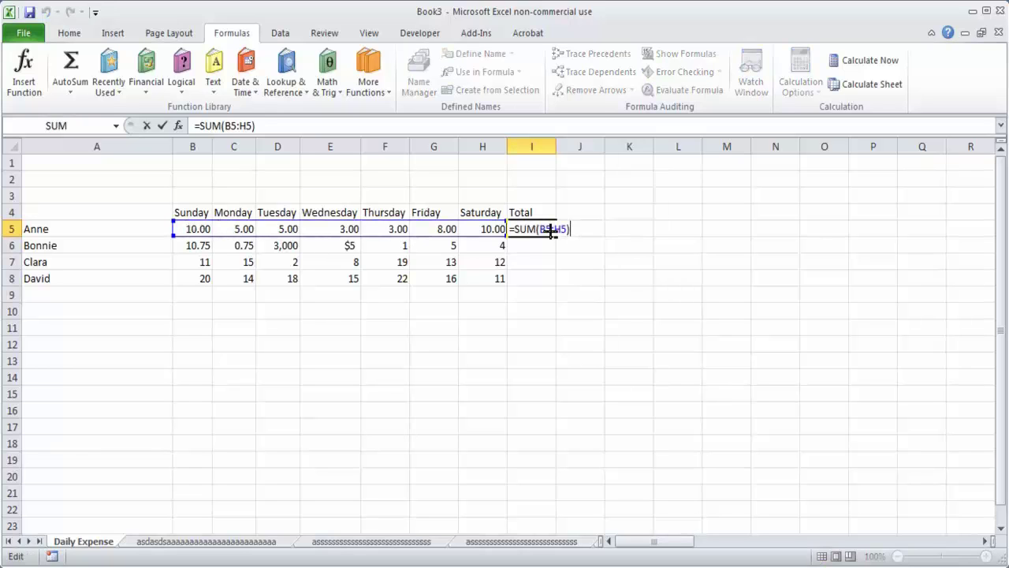
key(Escape)
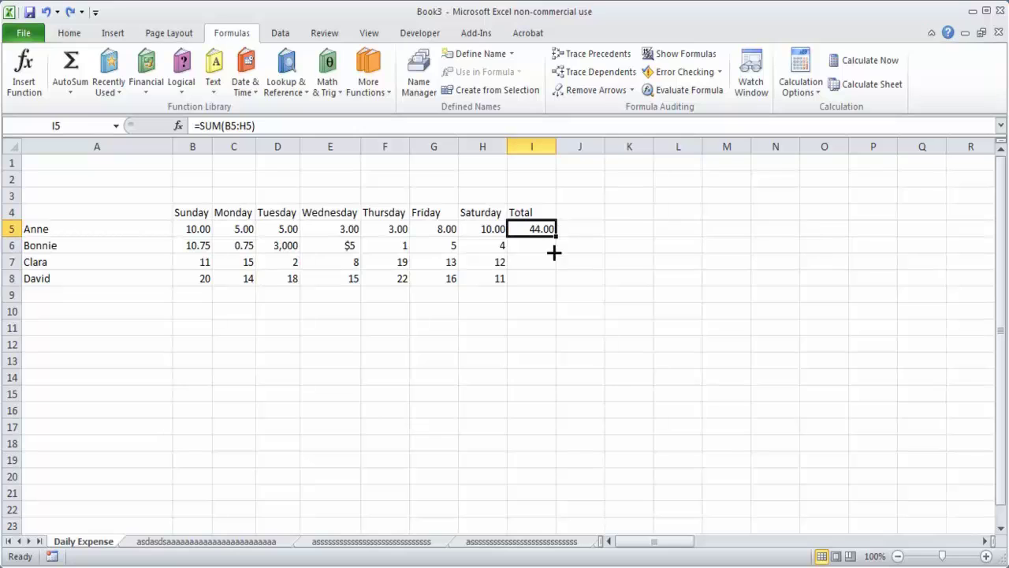
drag(556, 238, 556, 287)
click(545, 343)
click(537, 236)
click(539, 245)
click(539, 262)
click(538, 278)
Step: Repeat the fill of the I5 formula down through I8 twice more
click(541, 229)
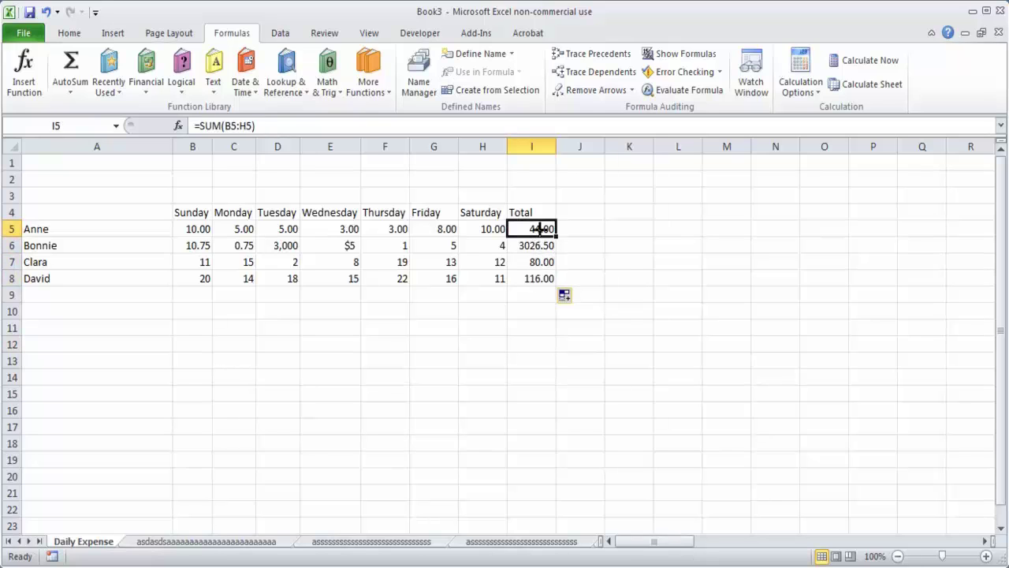
drag(557, 235, 560, 290)
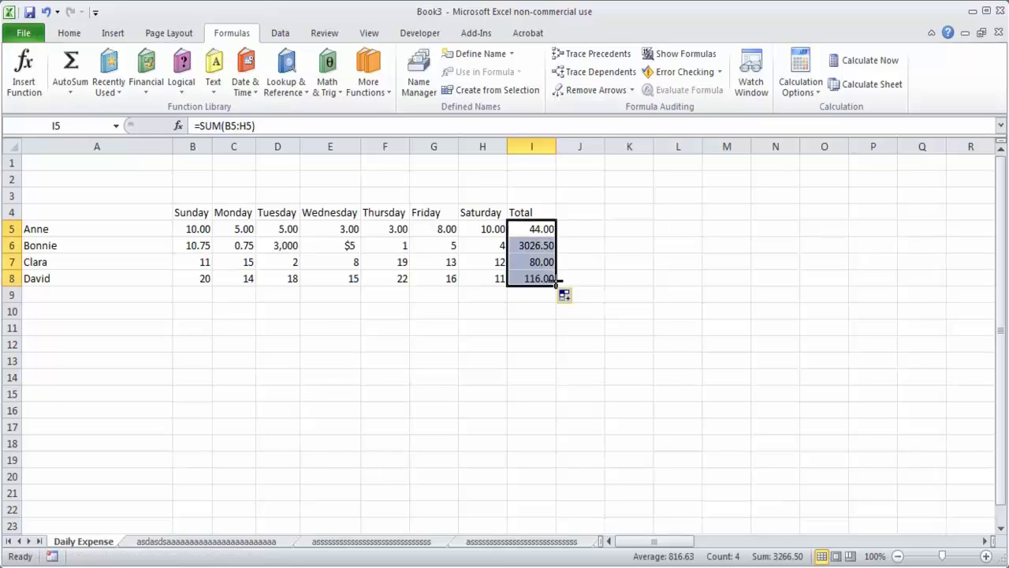
click(524, 382)
click(536, 230)
drag(556, 235, 562, 286)
click(516, 377)
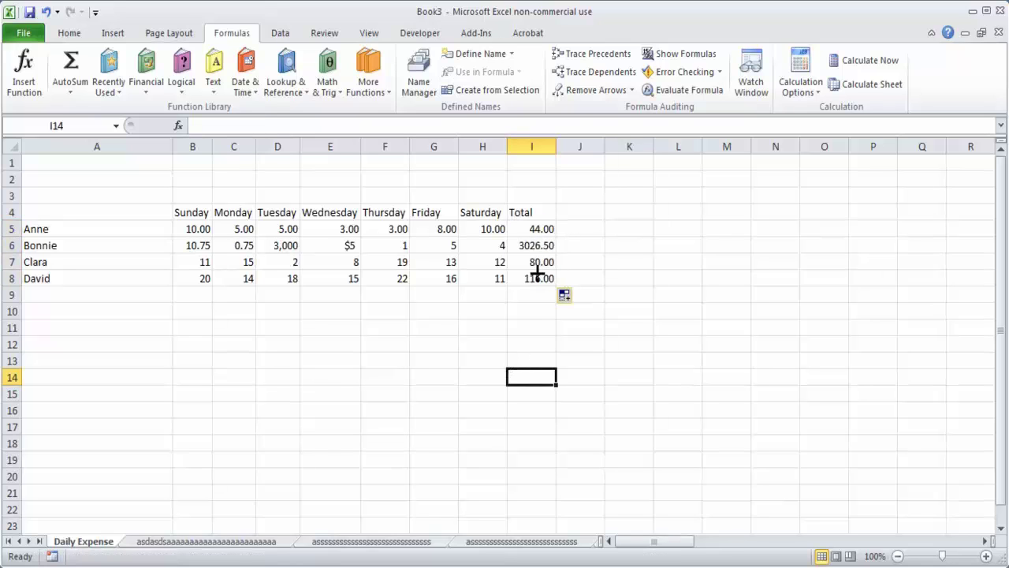
Step: Inspect the ranges used by the filled formulas in I6 and I7, and refill the Total column from I5 to I8
click(540, 247)
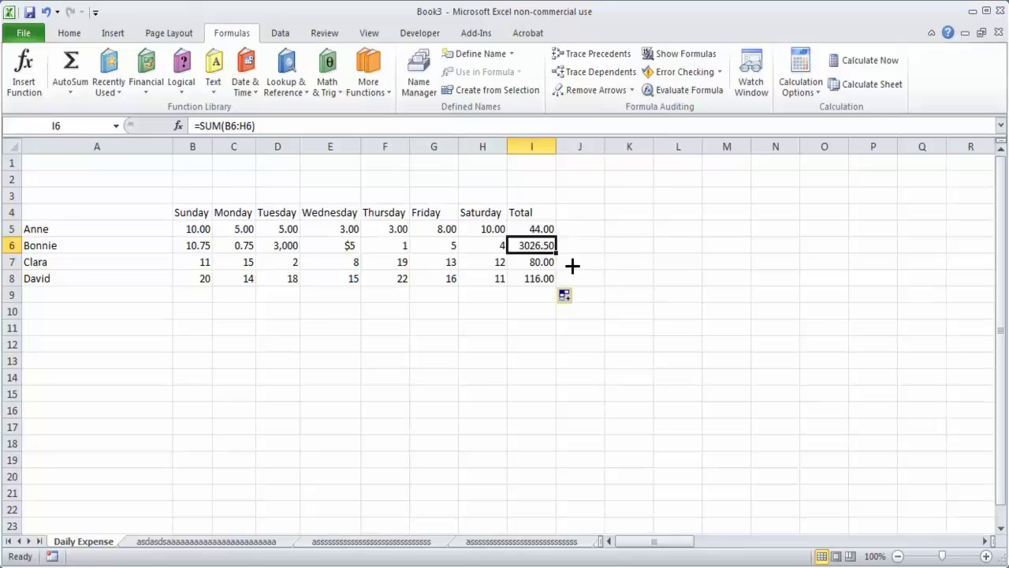
double_click(547, 251)
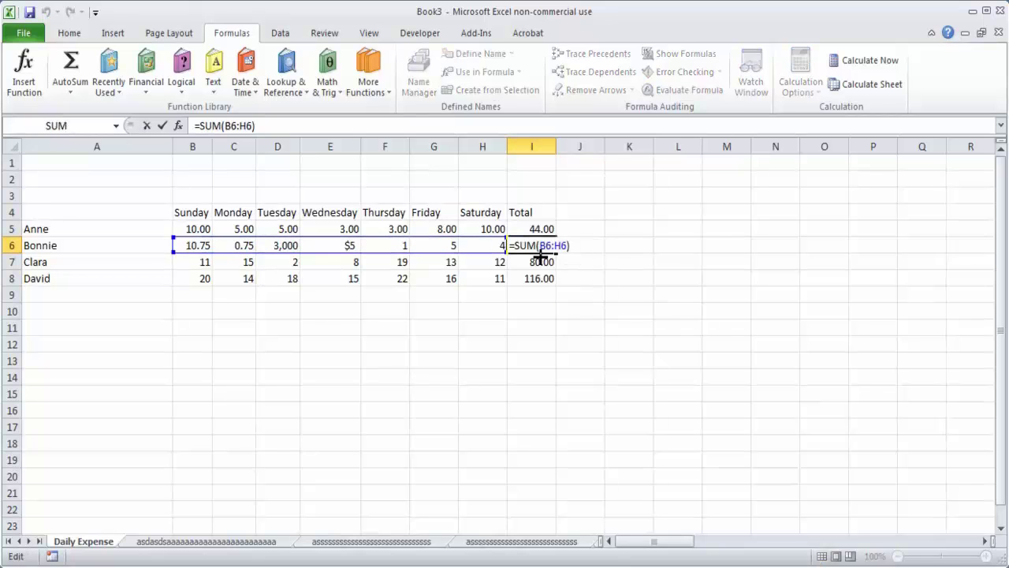
key(Escape)
double_click(542, 264)
key(Escape)
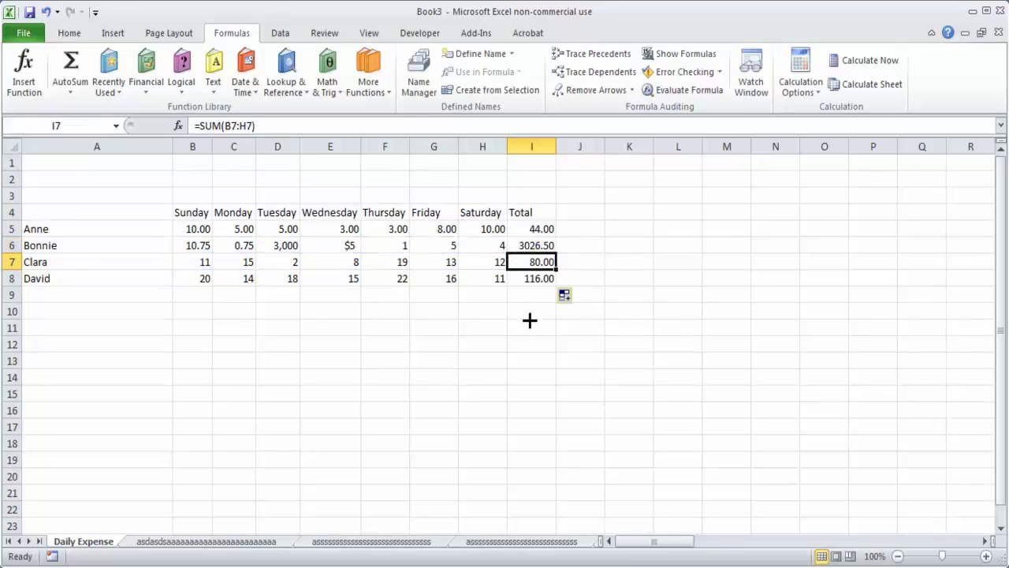
click(543, 228)
drag(557, 236, 557, 280)
click(581, 246)
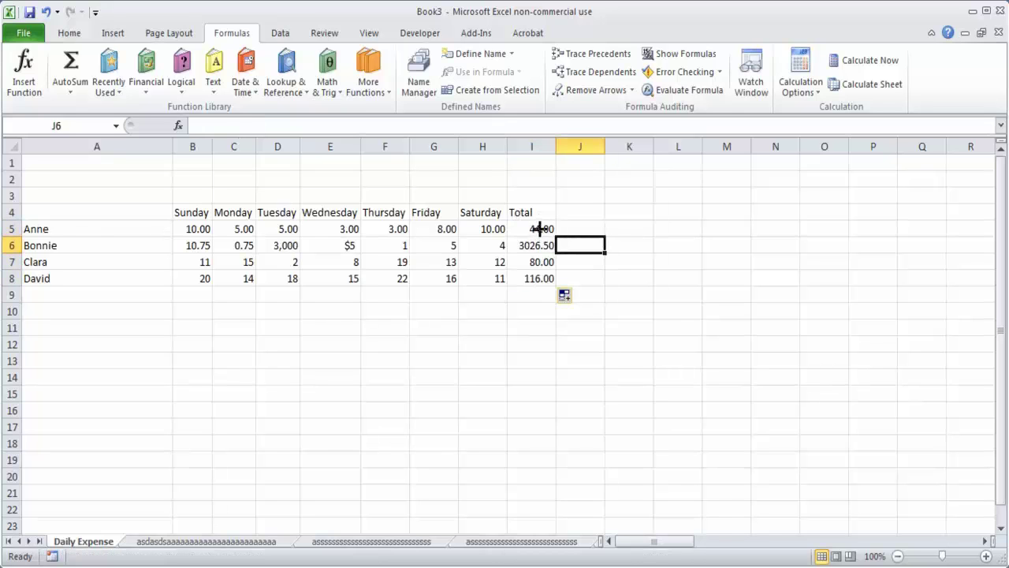
Step: Compare the cell ranges summed in I5, I6 and I7, and extend the I5 formula down to I8 once more
click(540, 229)
key(F2)
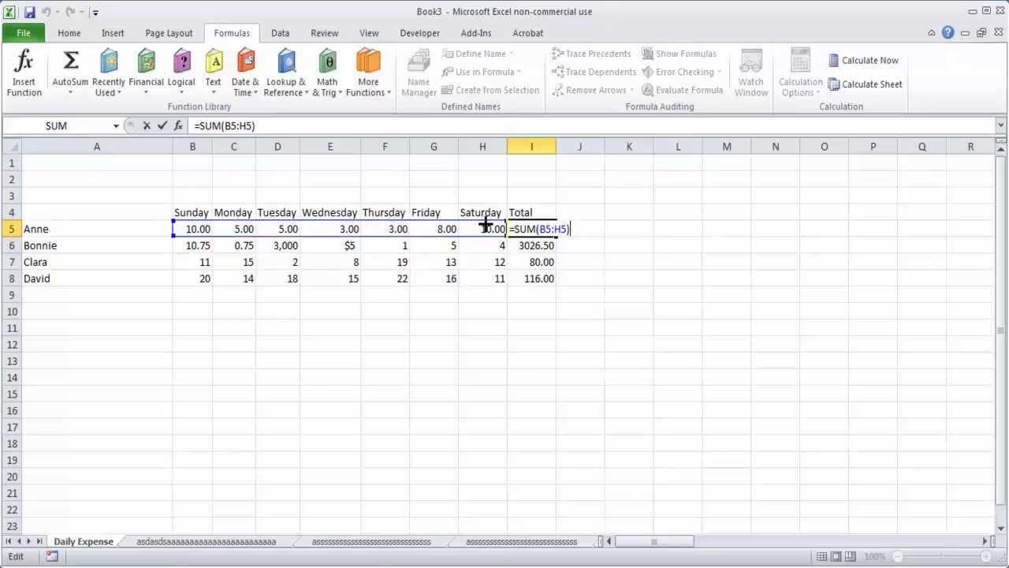
click(552, 244)
key(F2)
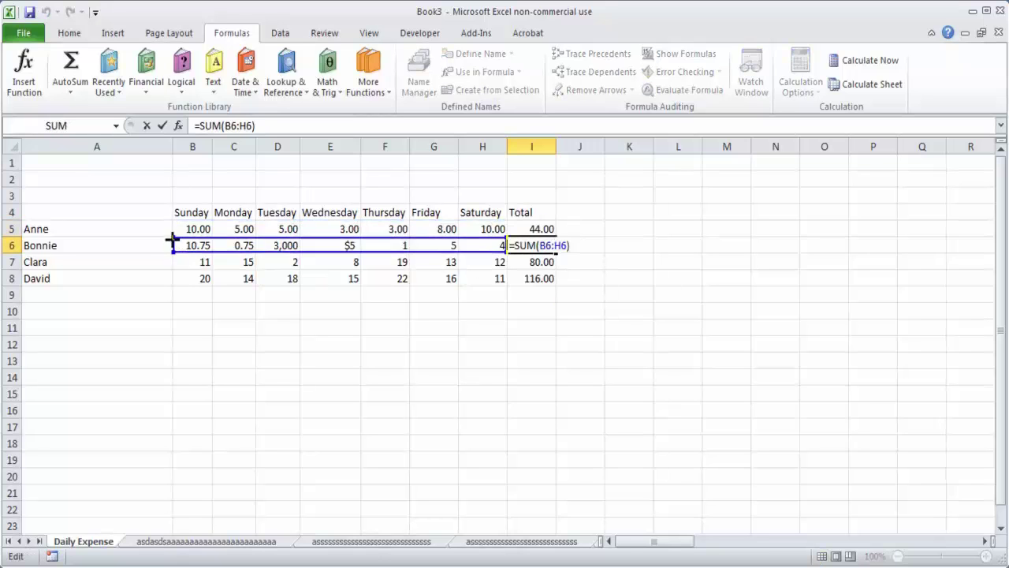
key(ctrl+Return)
click(540, 262)
key(F2)
key(Escape)
click(550, 294)
click(537, 261)
key(F2)
key(Escape)
click(432, 355)
click(547, 233)
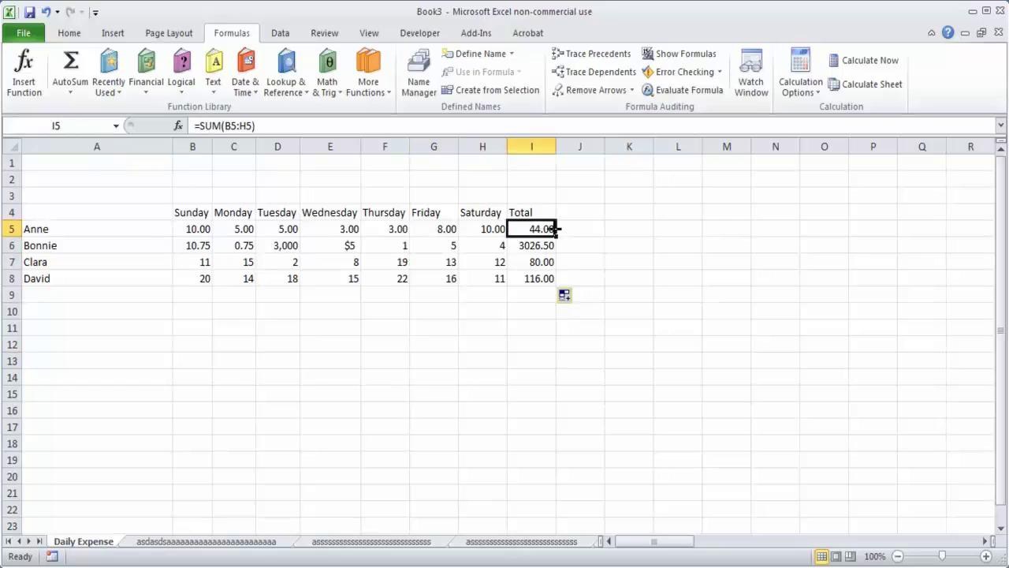
drag(557, 234, 563, 281)
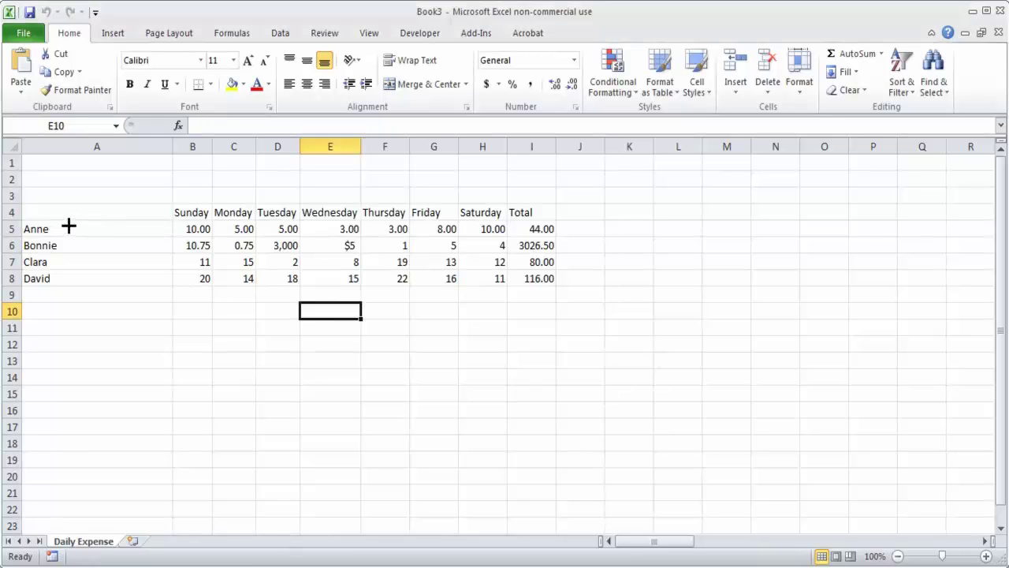
drag(72, 278, 74, 265)
drag(74, 218, 74, 230)
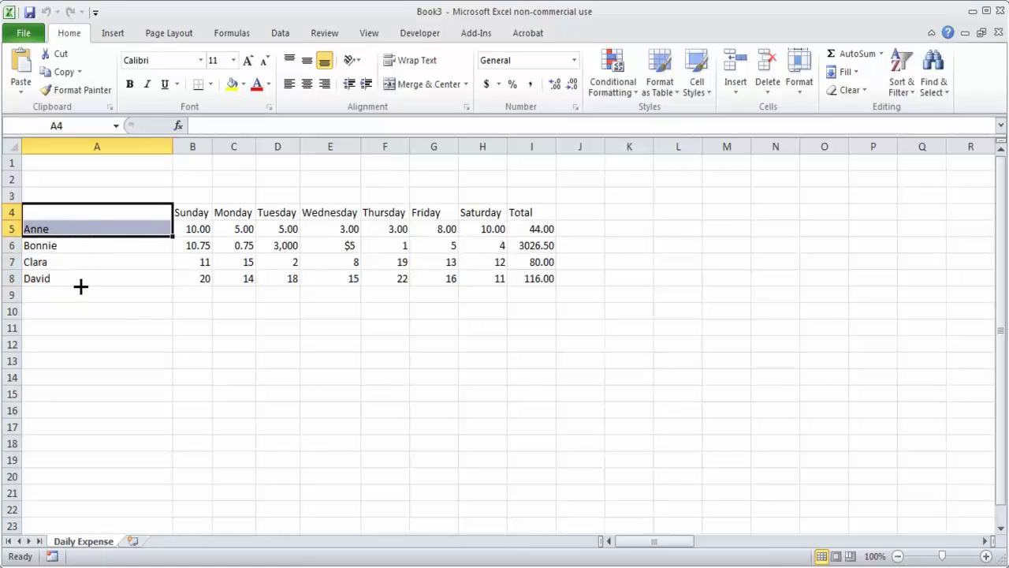
click(147, 291)
click(192, 325)
click(231, 327)
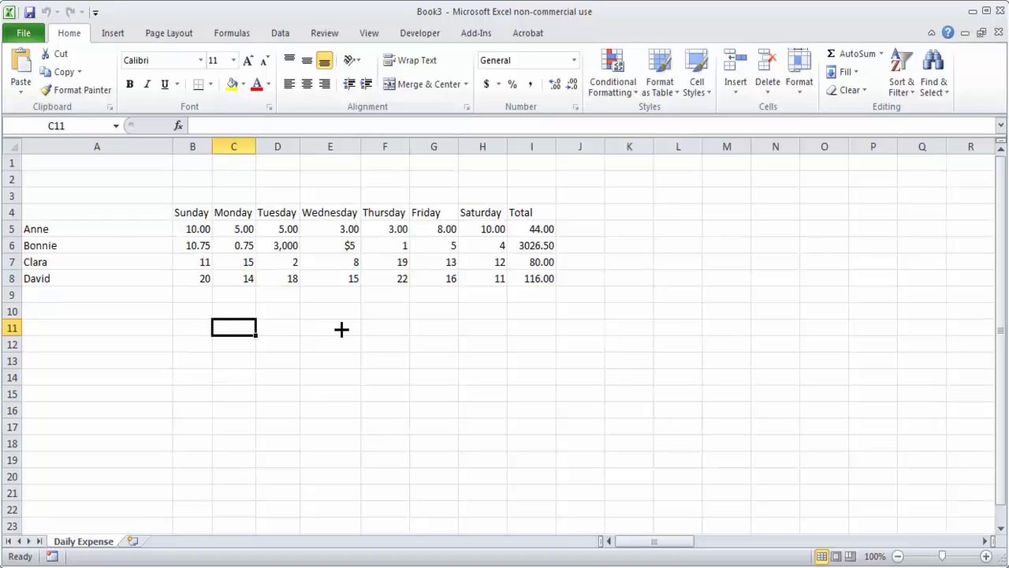
Step: Enter Sunday and Monday as row labels in A12 and A13, below the expense table
click(149, 343)
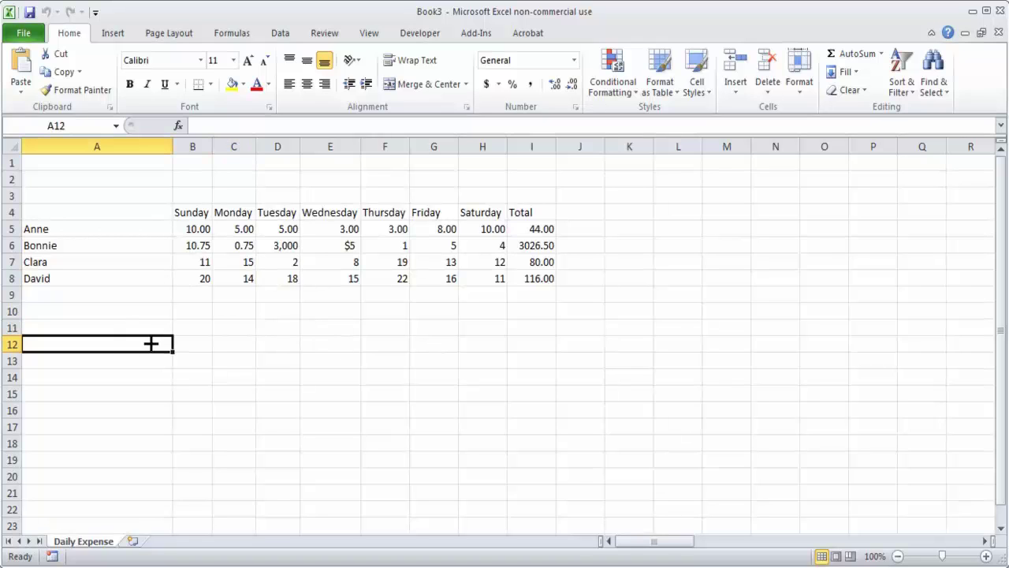
text(Sunday)
key(Return)
text(Monde)
text(y)
key(Return)
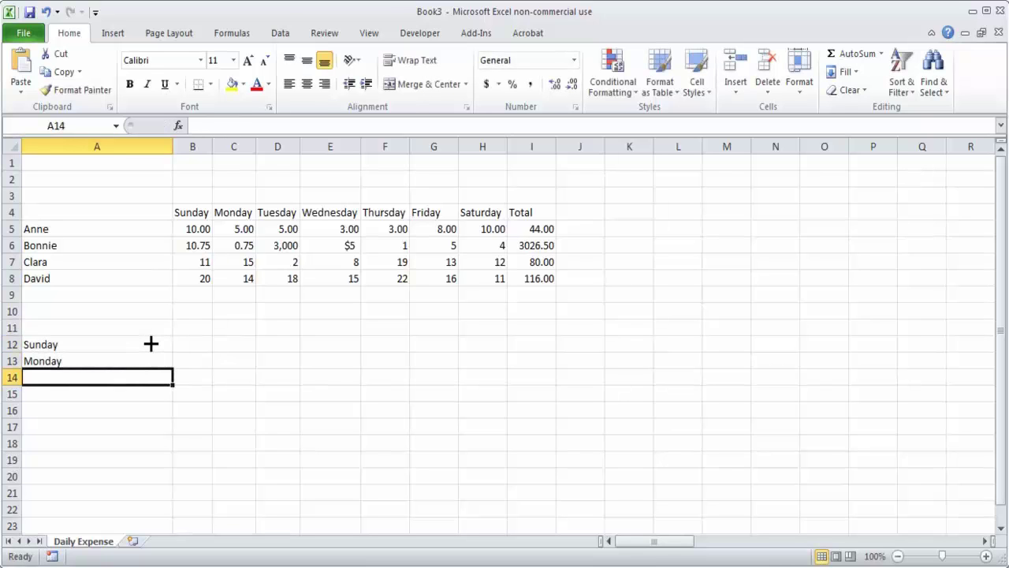
Step: Enter the first two people's names from A5:A6 as column headings in B11 and C11
drag(150, 344, 171, 374)
click(229, 376)
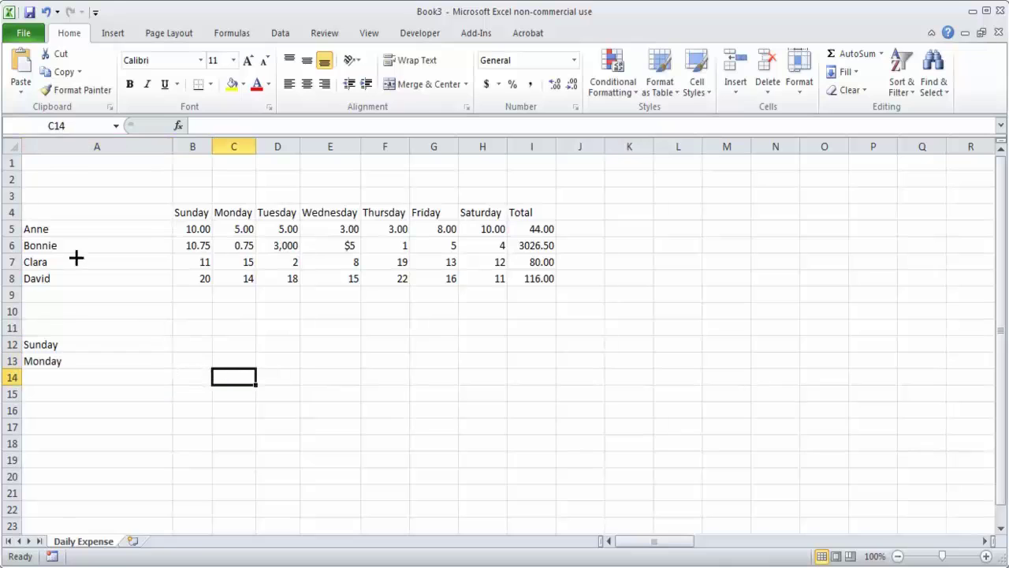
click(208, 326)
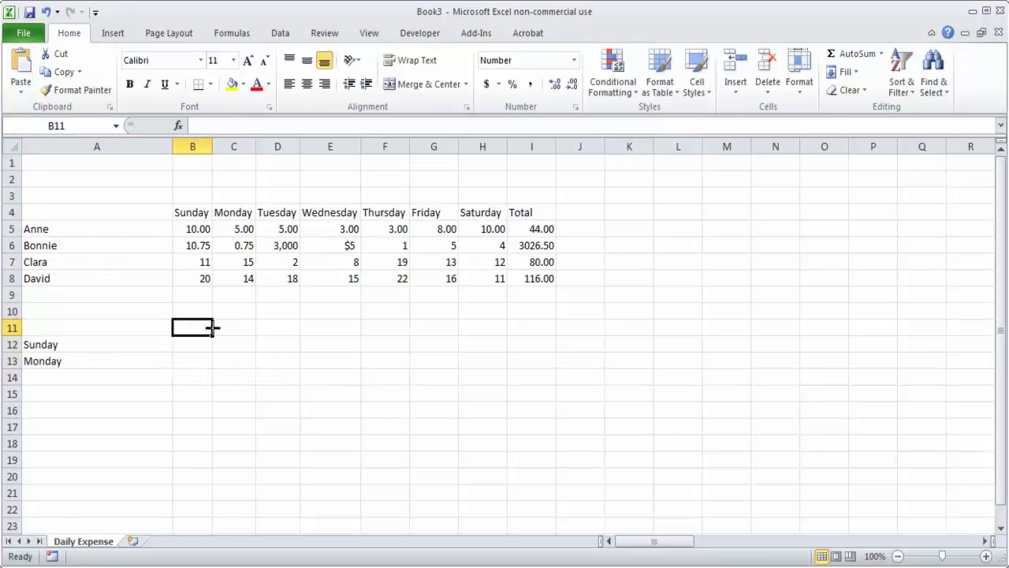
text(Anne)
key(Tab)
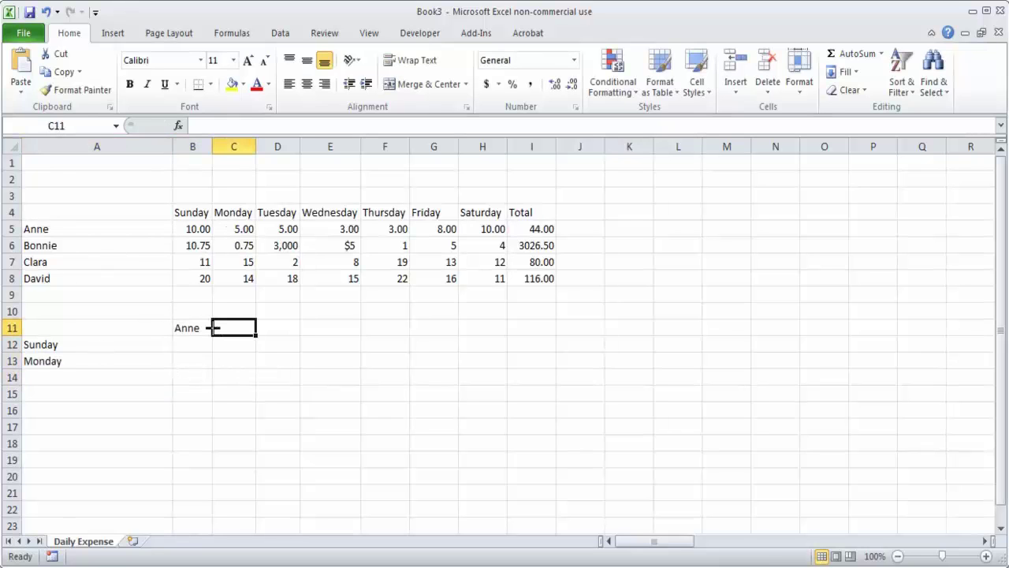
text(Bonnie)
key(Return)
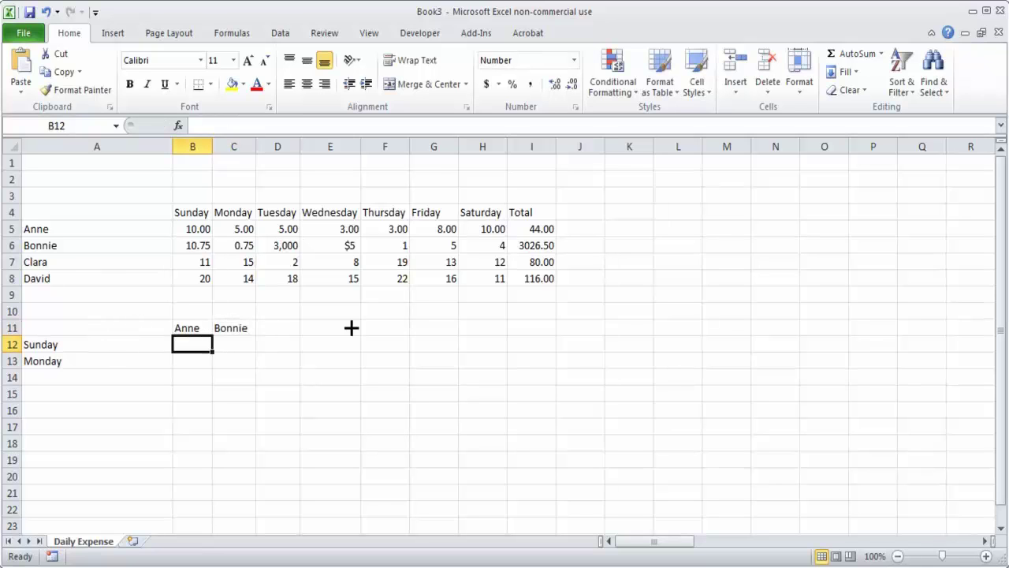
Step: Compare the names in A5:A8 and the weekday headings in row 4 with their swapped positions in row 11 and column A
click(281, 333)
click(89, 228)
drag(89, 229, 86, 275)
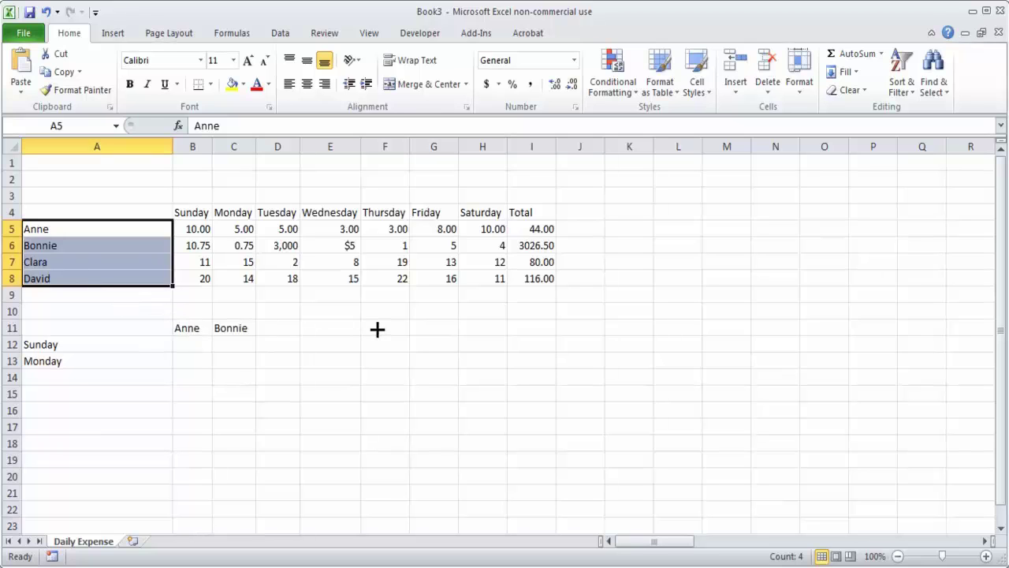
drag(194, 214, 494, 211)
drag(103, 228, 104, 282)
drag(202, 328, 404, 328)
drag(182, 212, 413, 208)
drag(88, 348, 89, 445)
click(263, 428)
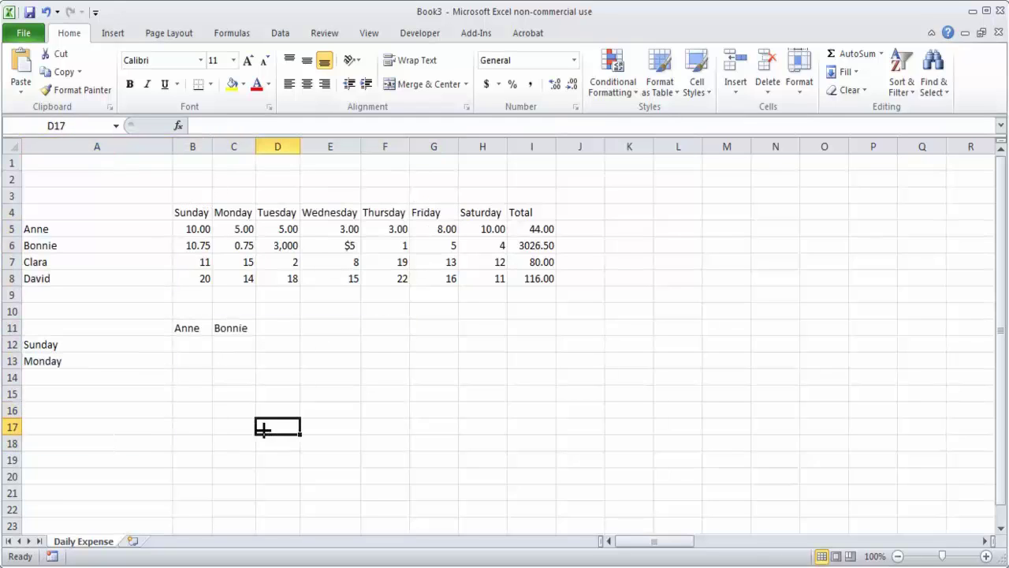
Step: Clear the manually typed labels in the range A11:D14
drag(52, 329, 267, 380)
key(Delete)
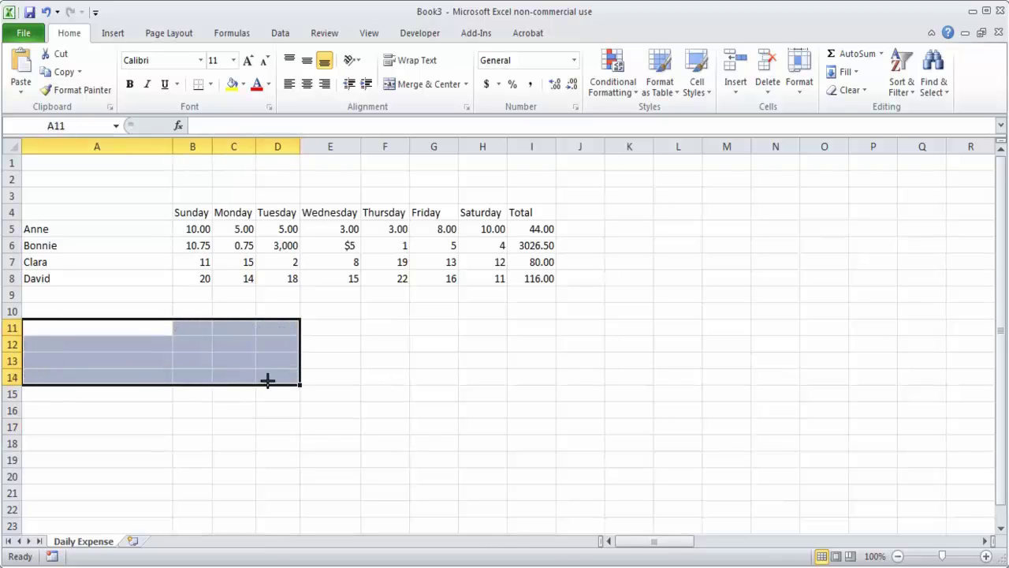
click(490, 414)
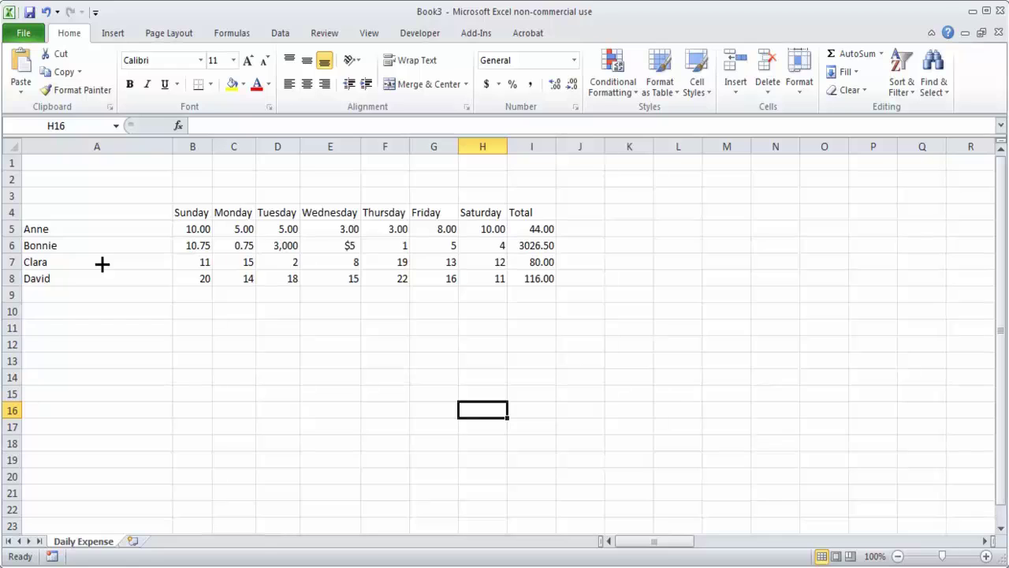
key(Up)
key(Up)
key(Left)
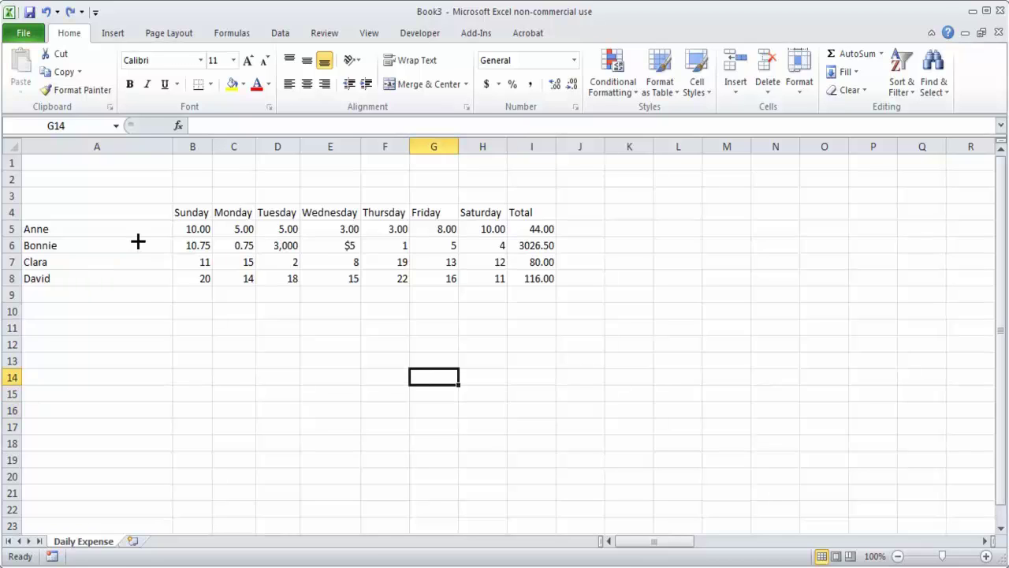
Step: Copy the expense table A4:H8, with its names and weekday headings but without the Total column
click(153, 342)
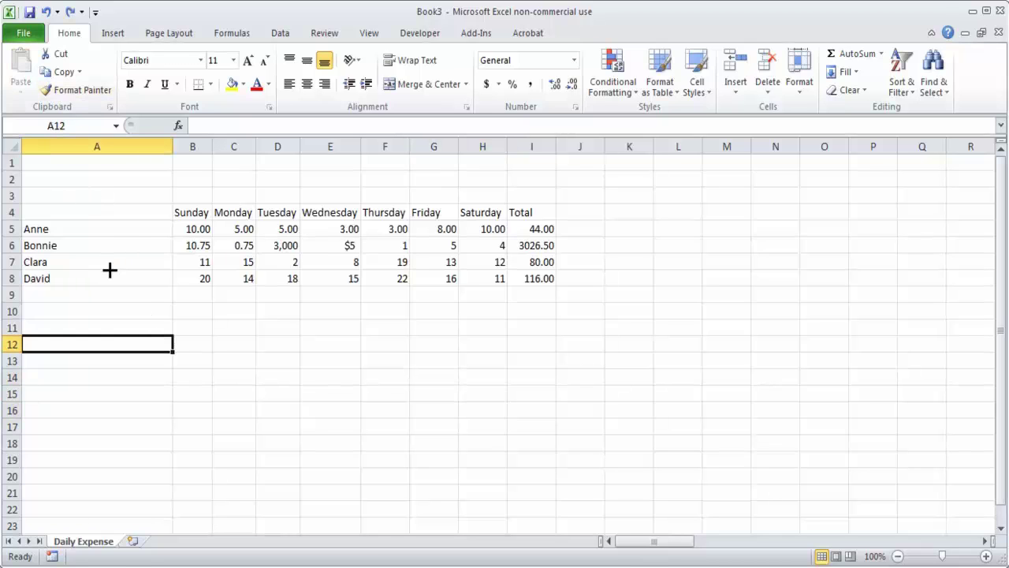
click(95, 211)
key(Down)
key(Down)
key(Down)
key(Down)
key(Down)
key(Down)
drag(103, 216, 471, 276)
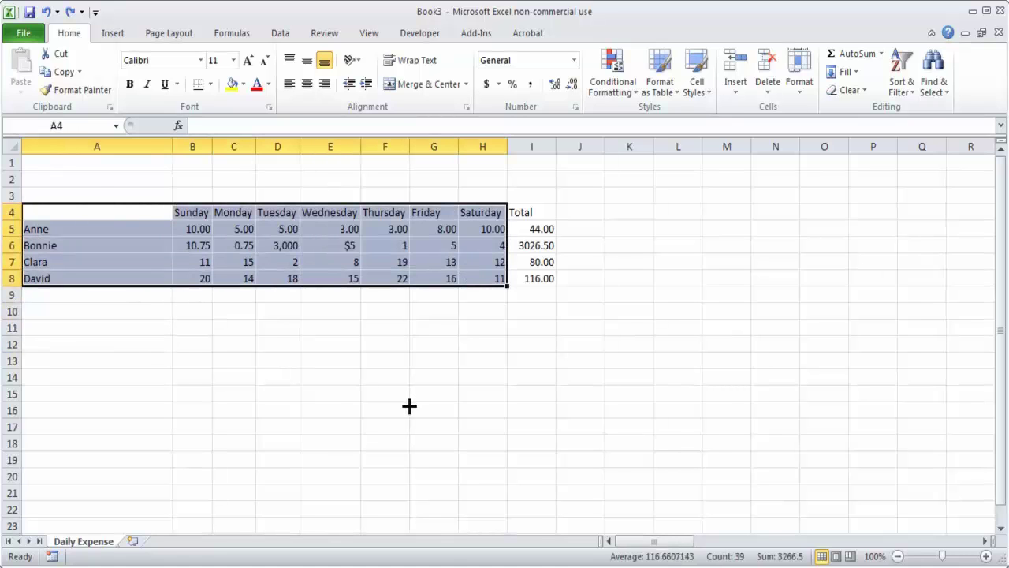
click(63, 71)
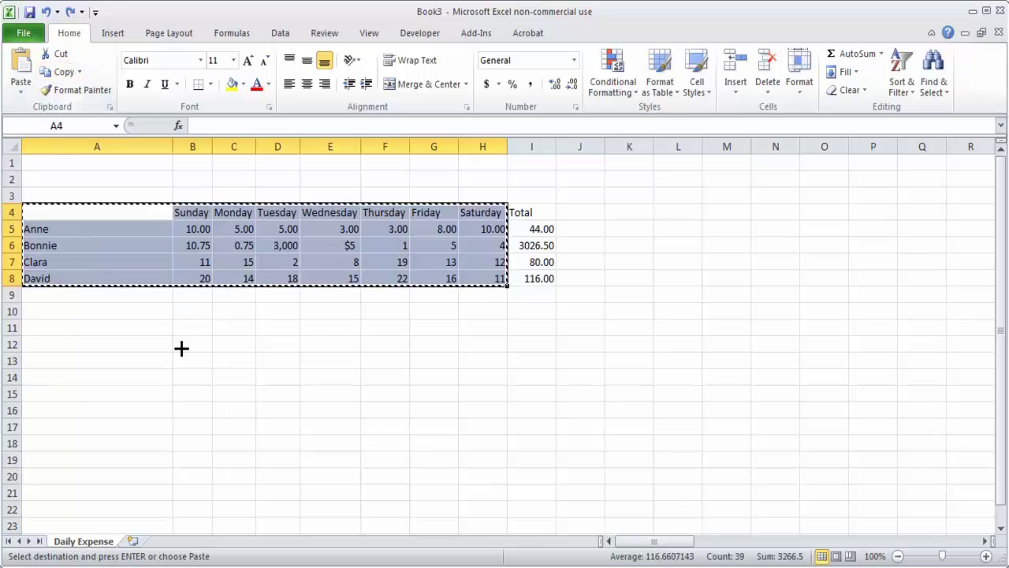
Step: Paste the copied table at A12 using Paste Special with all contents and the Transpose option
click(100, 355)
click(103, 341)
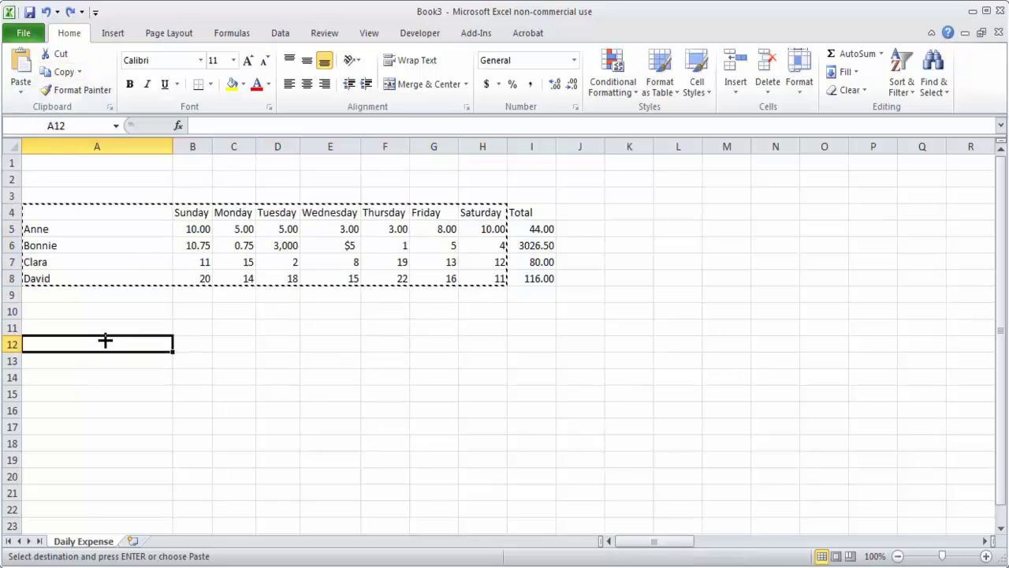
click(21, 87)
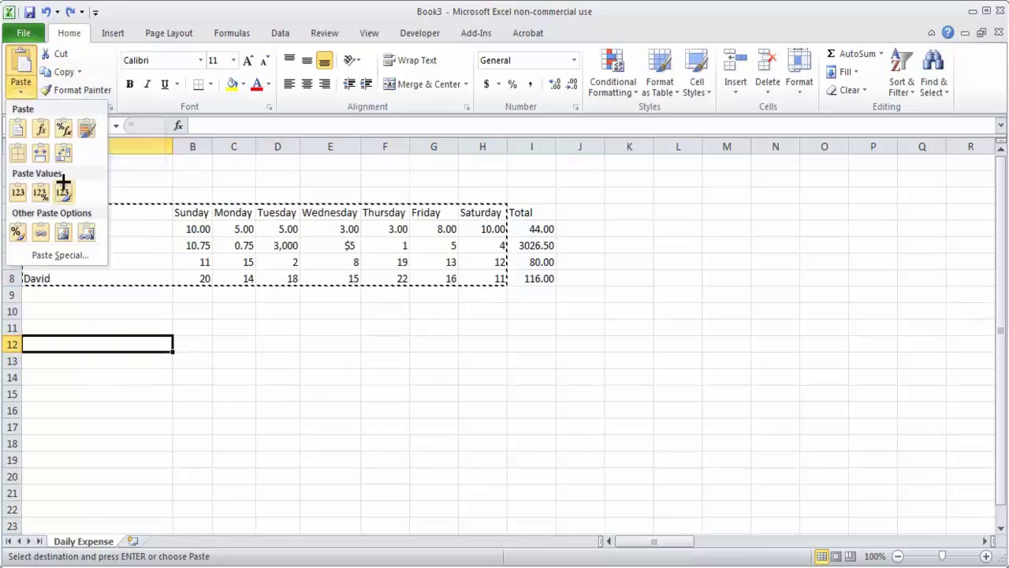
click(43, 254)
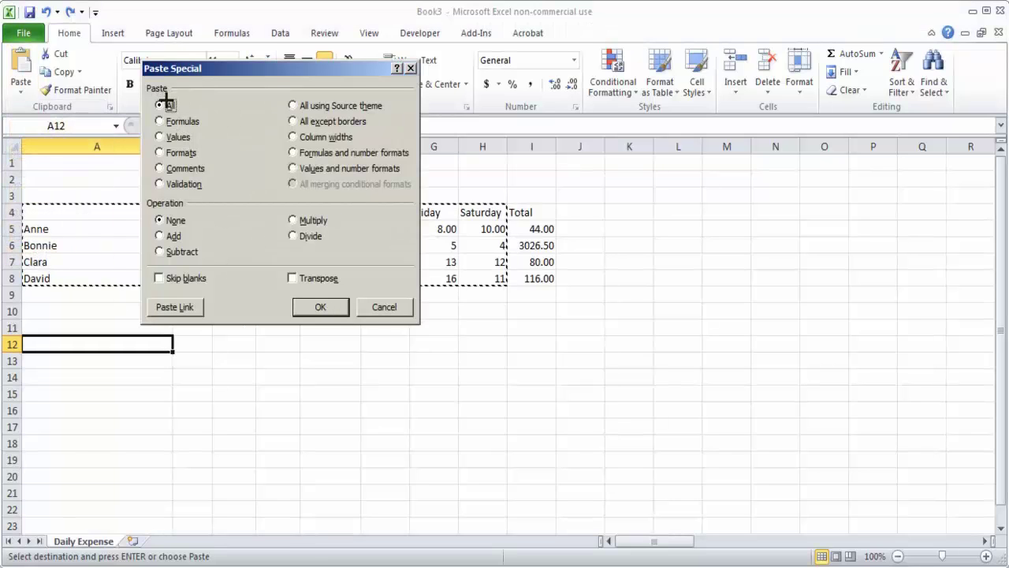
click(289, 278)
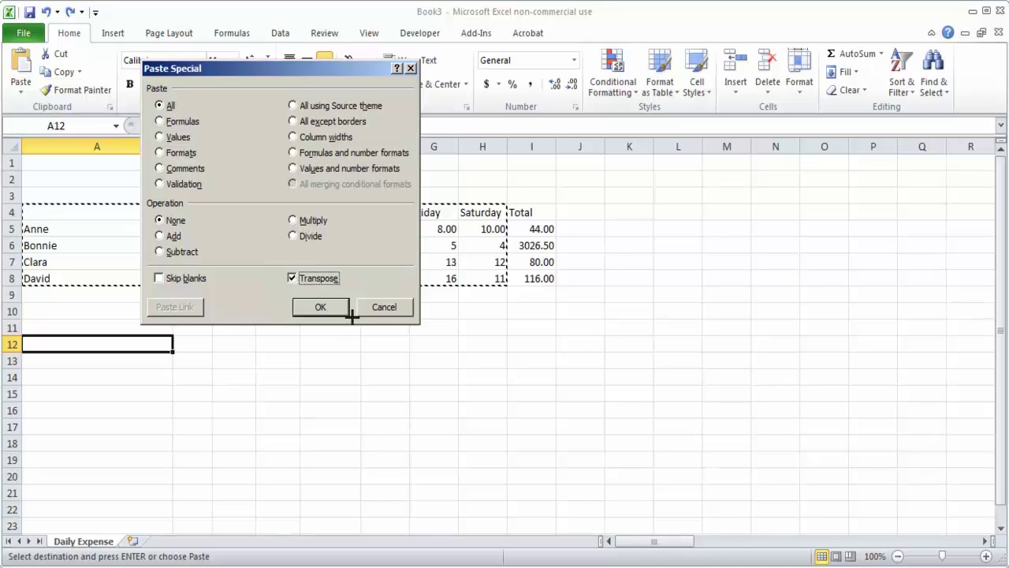
click(340, 306)
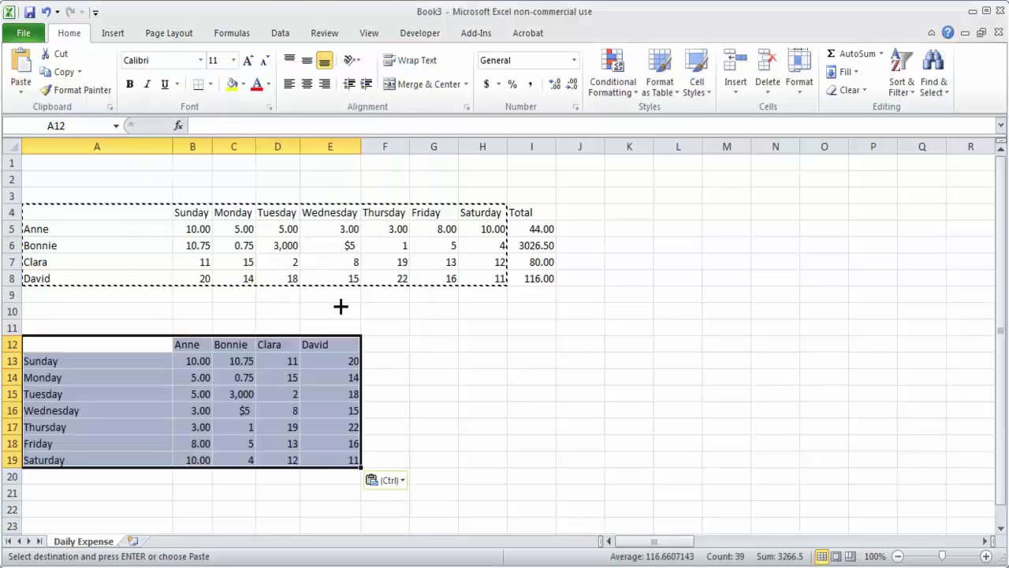
Step: Examine the weekday row labels, name headings and amounts of the transposed table in A12:E19
click(473, 397)
drag(65, 359, 64, 460)
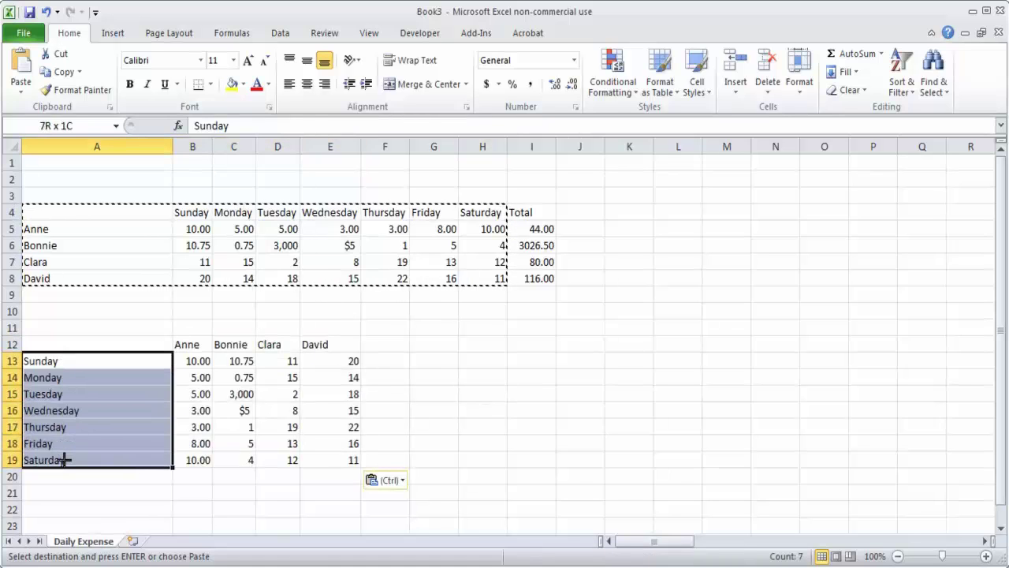
drag(178, 345, 302, 344)
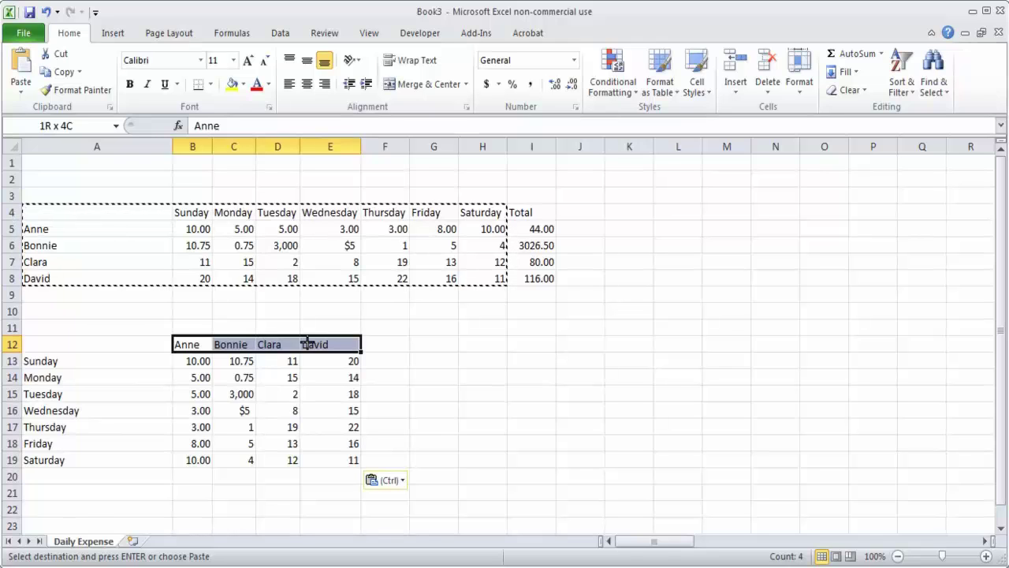
drag(196, 361, 327, 462)
click(432, 459)
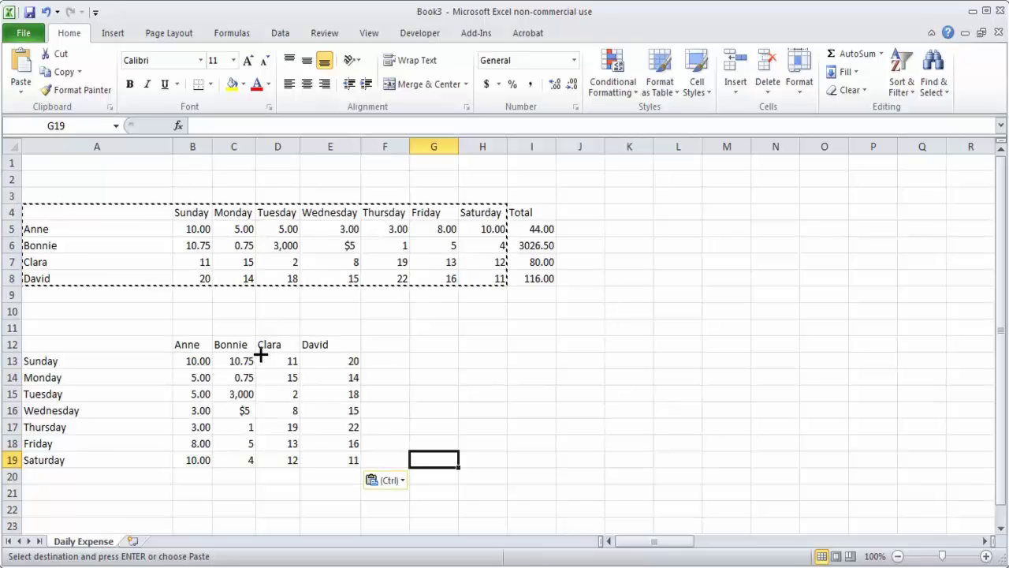
drag(52, 347, 354, 461)
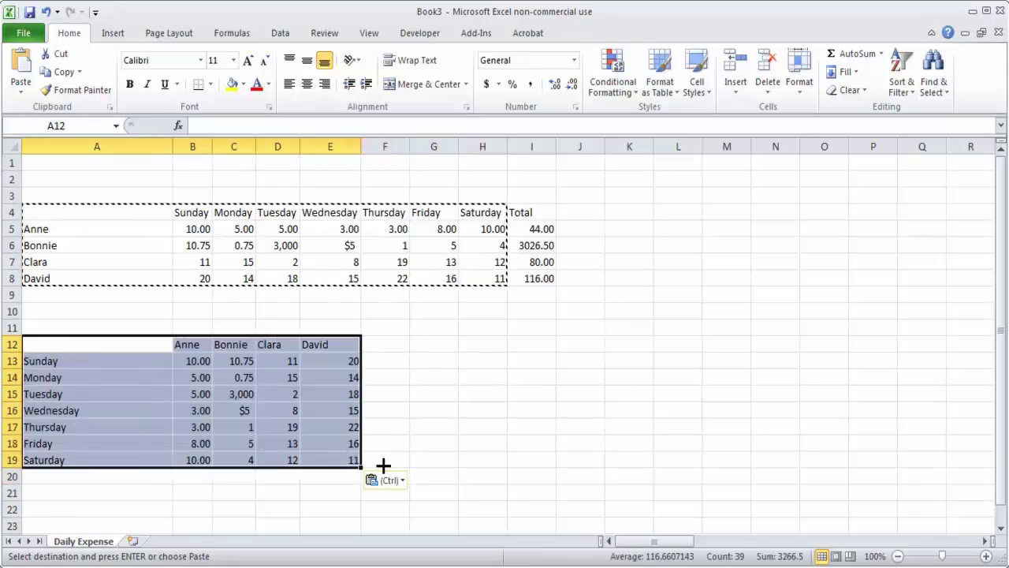
click(475, 423)
drag(71, 344, 339, 465)
click(193, 411)
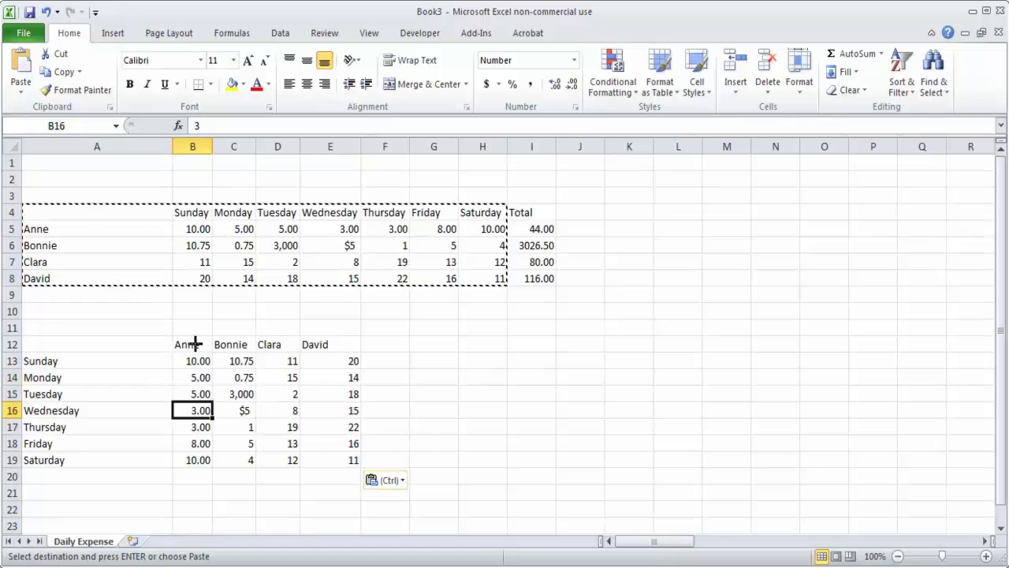
click(108, 347)
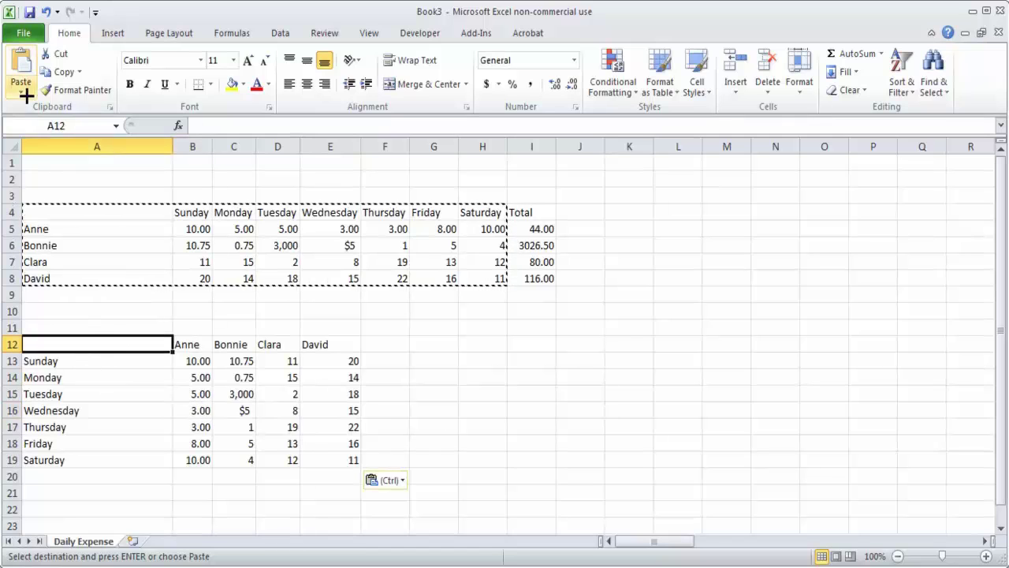
click(489, 350)
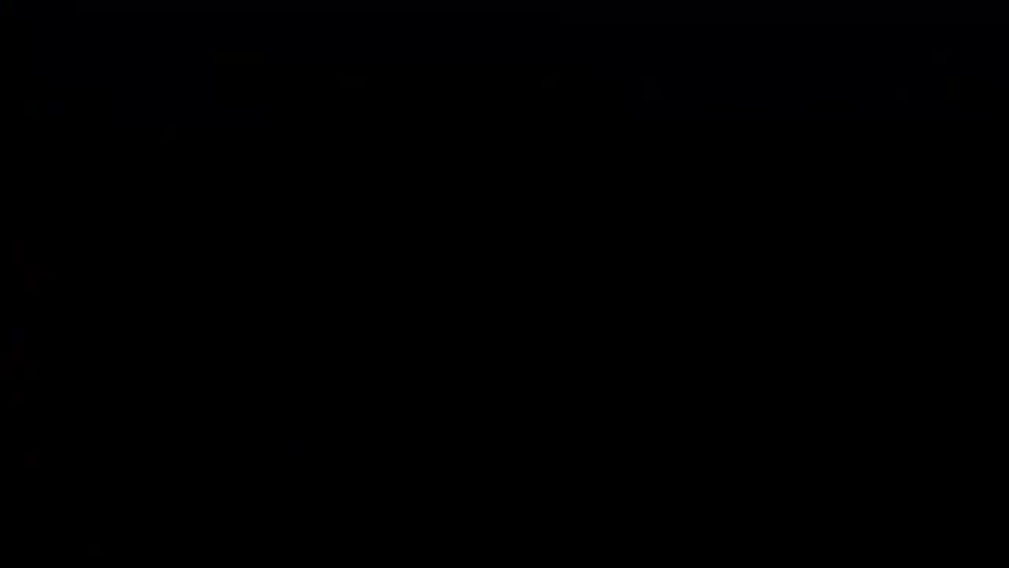